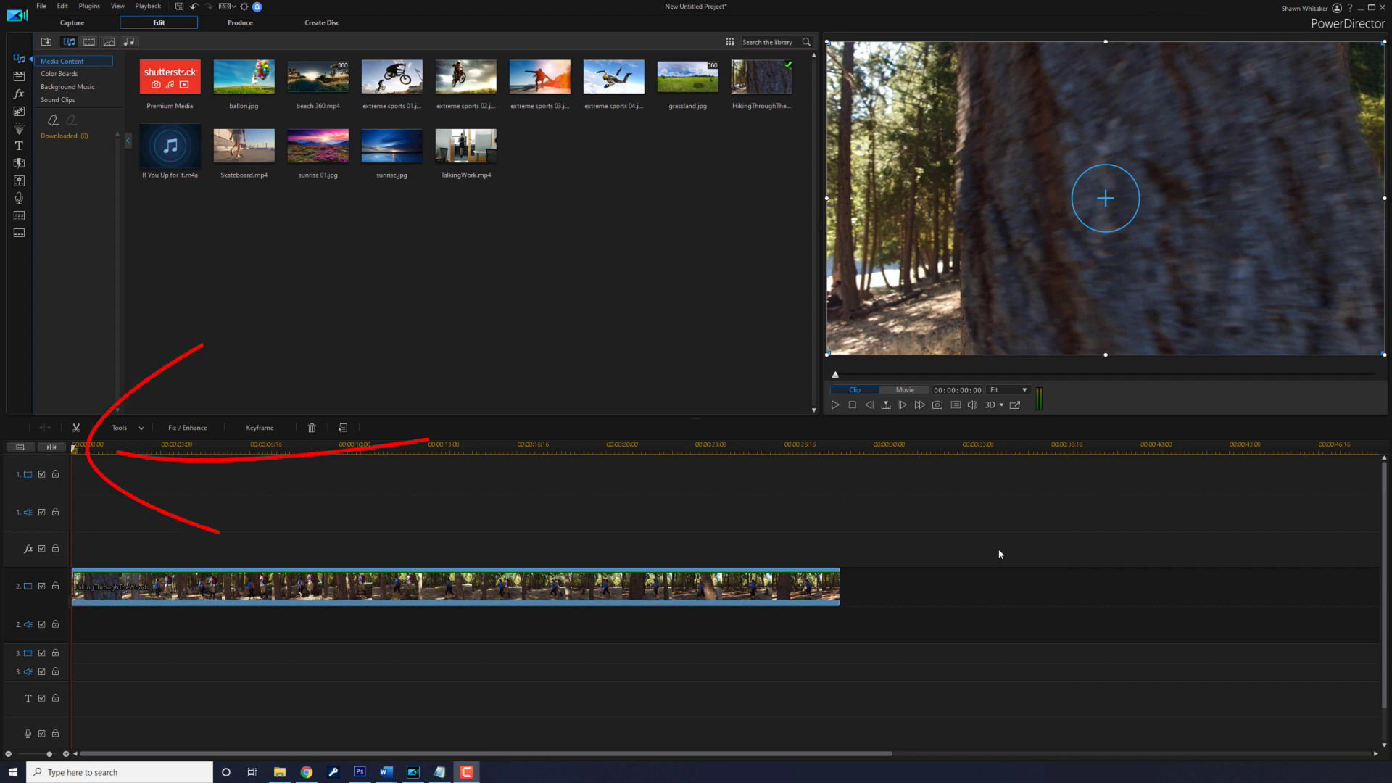
Move the playhead to 00:00:20:08, where the hikers walk past the trees
mouse_move(448, 449)
left_mouse_down()
mouse_move(655, 459)
mouse_move(612, 464)
left_mouse_up()
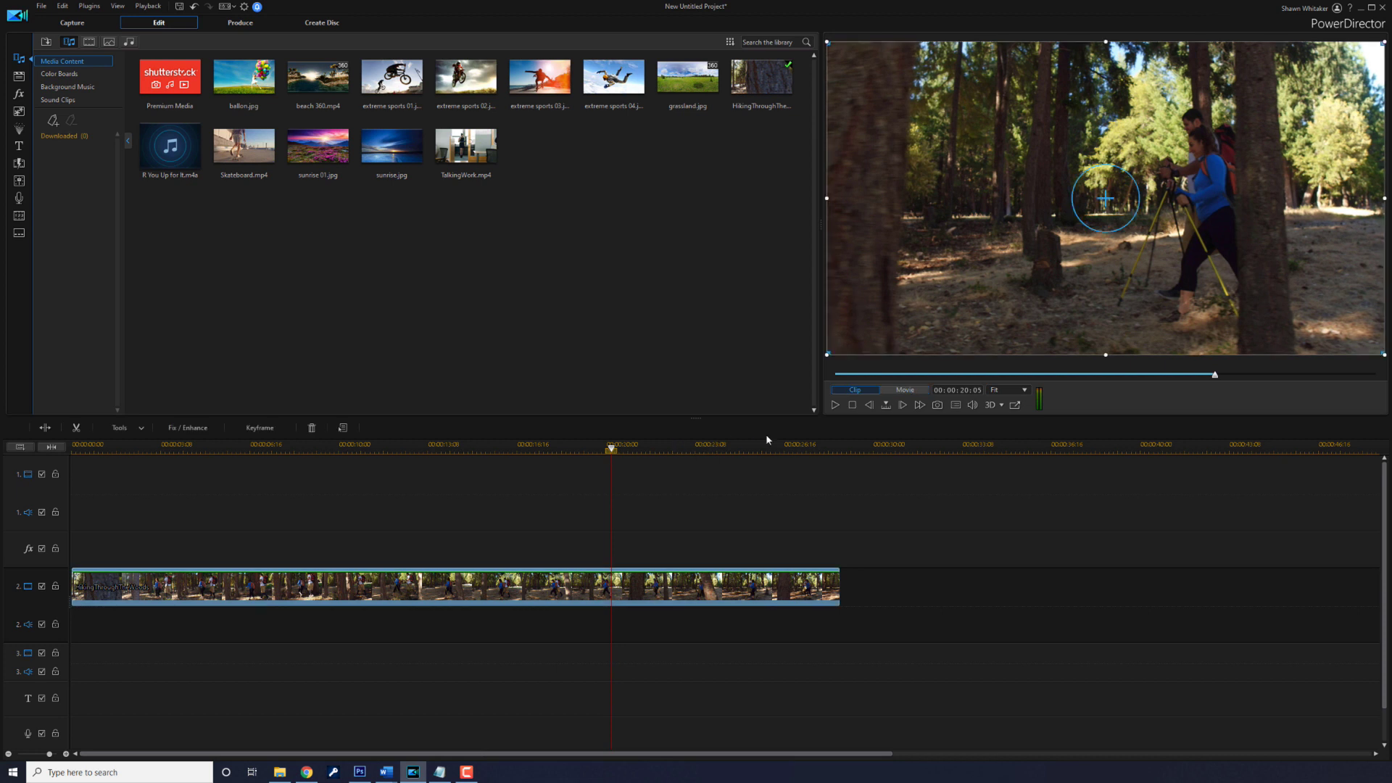
left_click(902, 406)
left_click(902, 405)
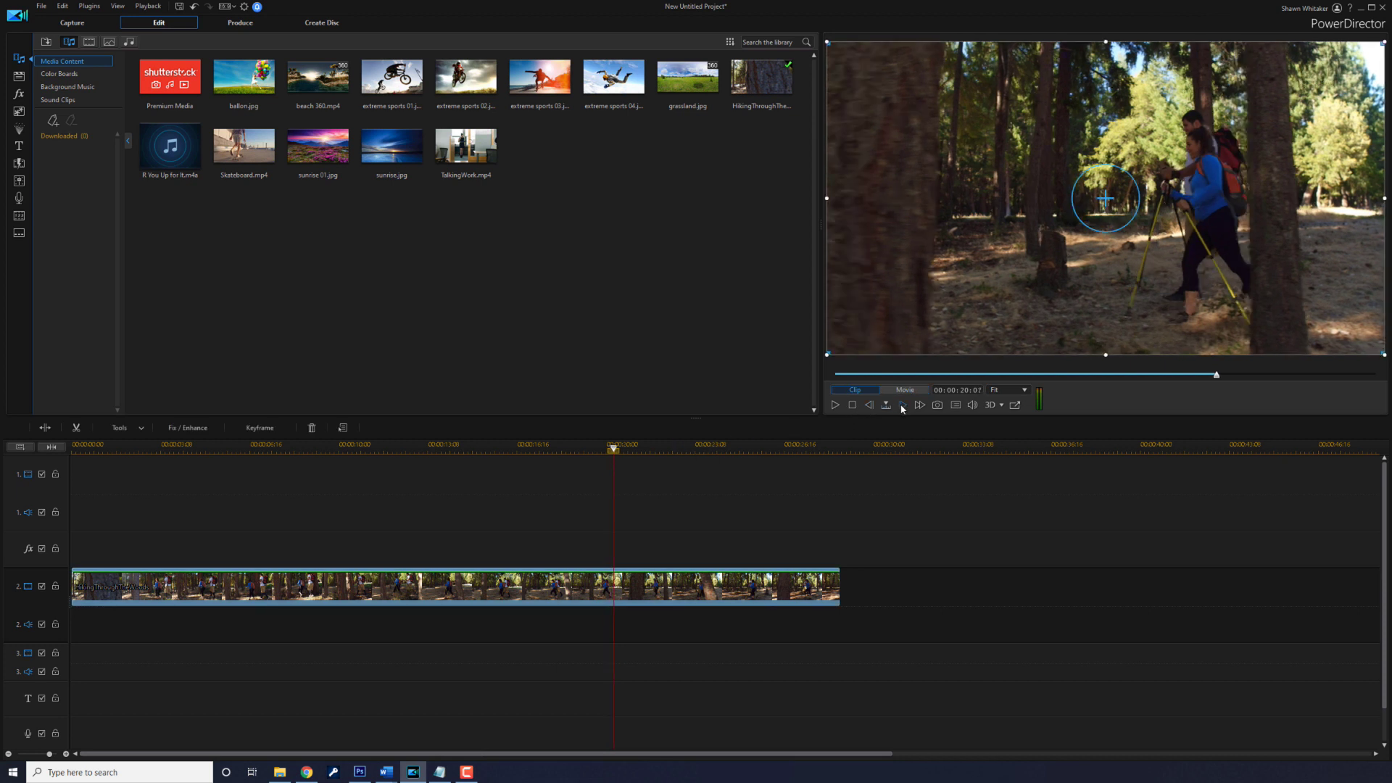
left_click(902, 406)
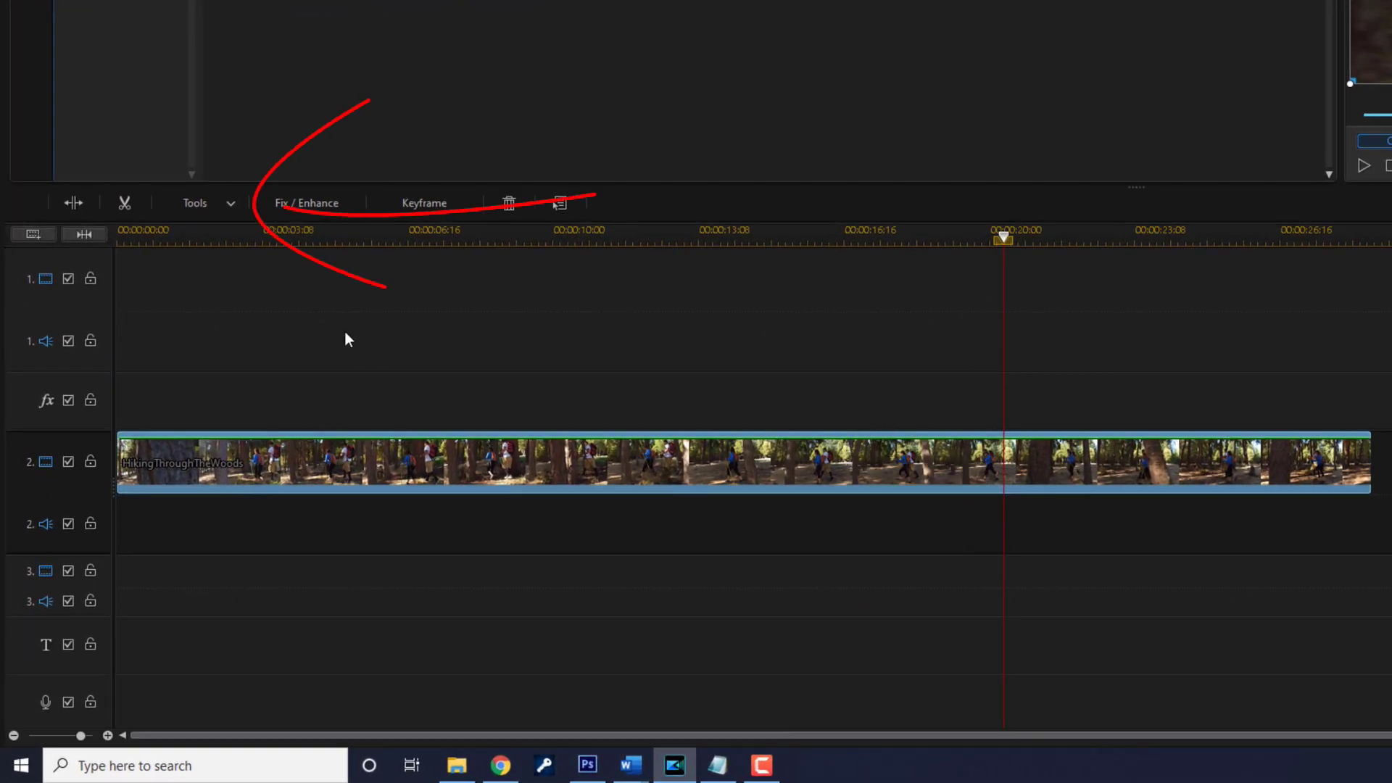
Open Mask Designer on the hiking clip and apply a rectangle mask shifted left to X 0.375
left_click(229, 208)
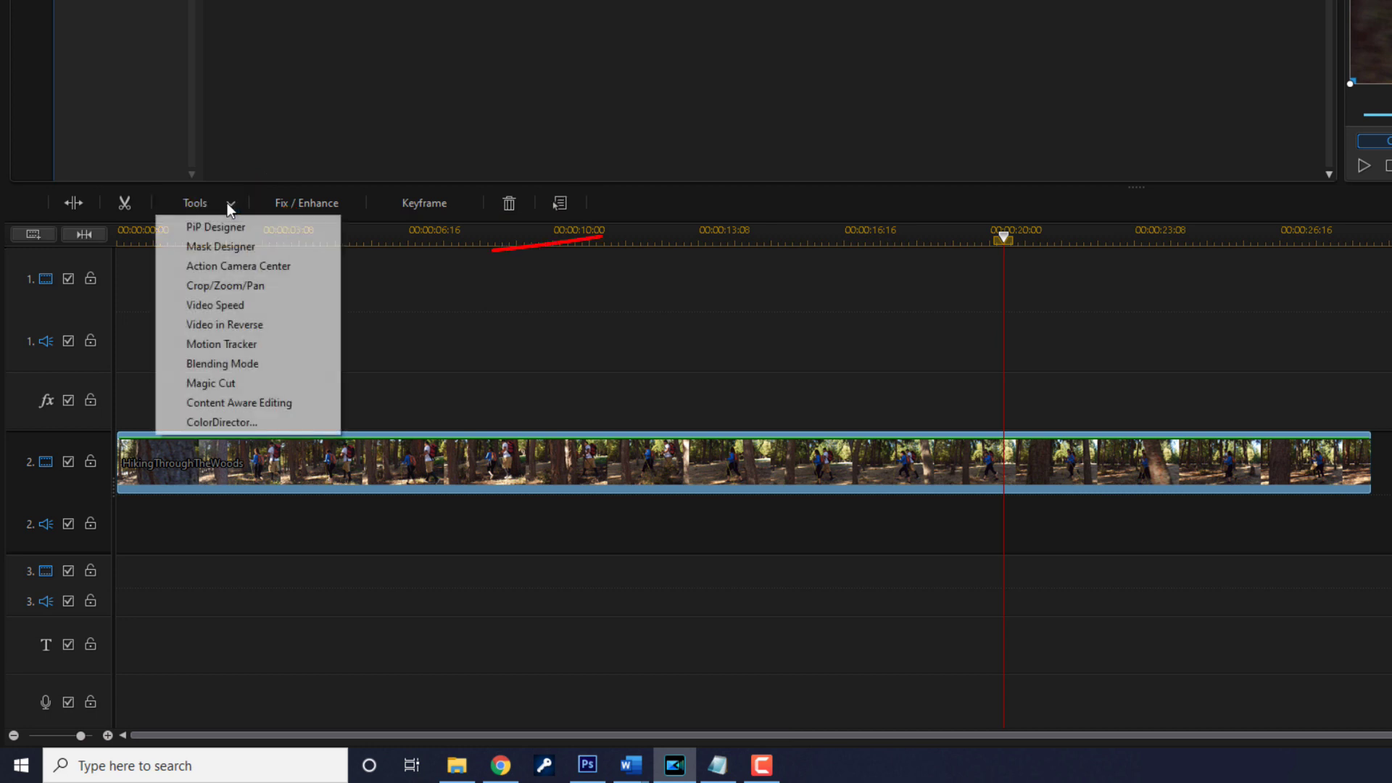
left_click(243, 250)
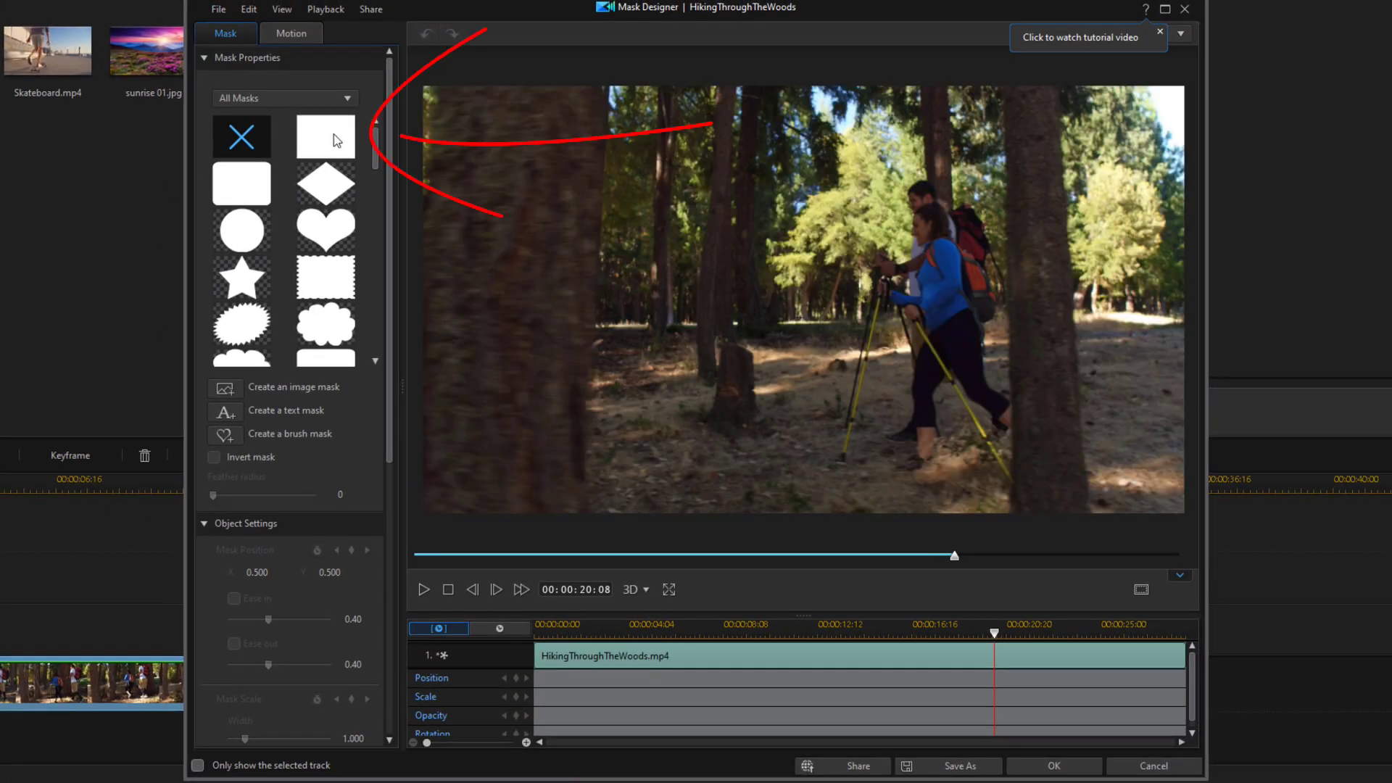
left_click(333, 134)
scroll(334, 138, "down", 5)
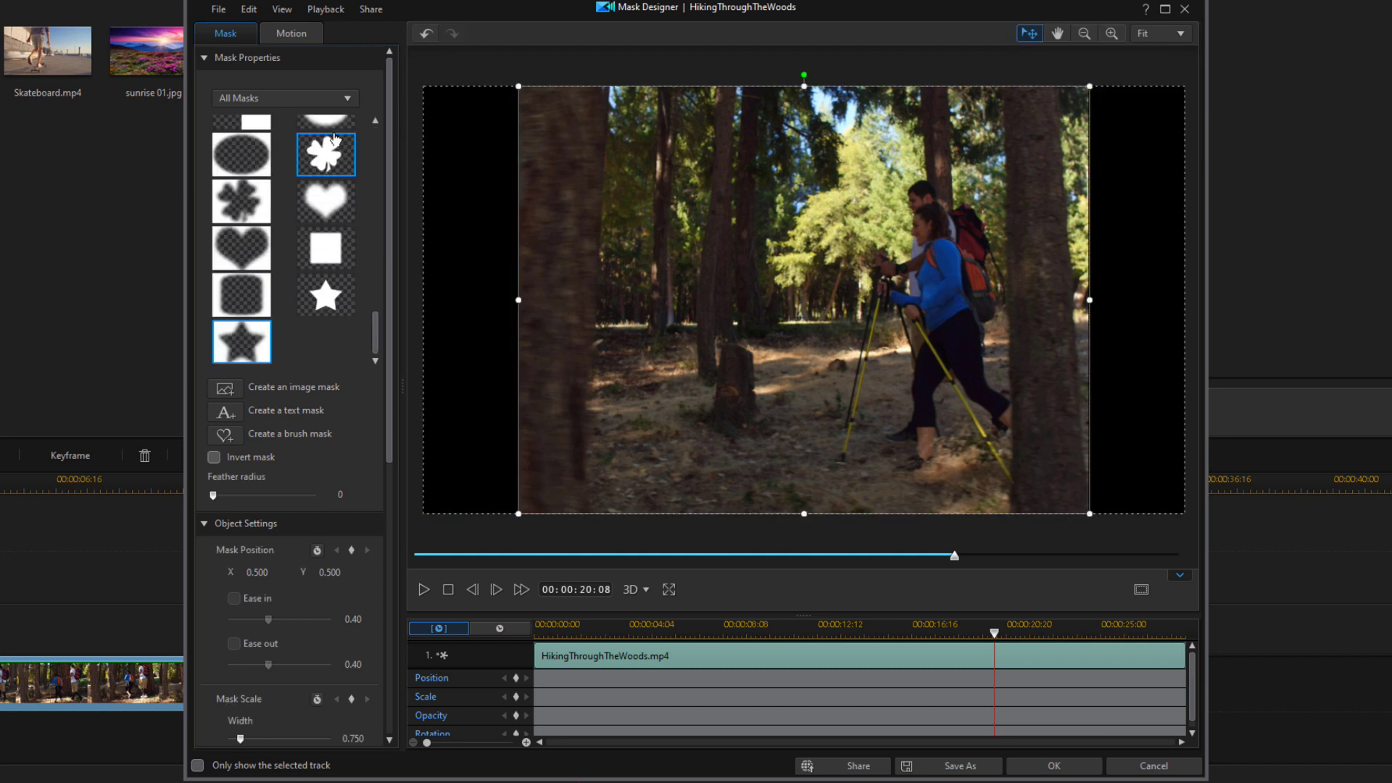
left_click_drag(804, 286, 710, 296)
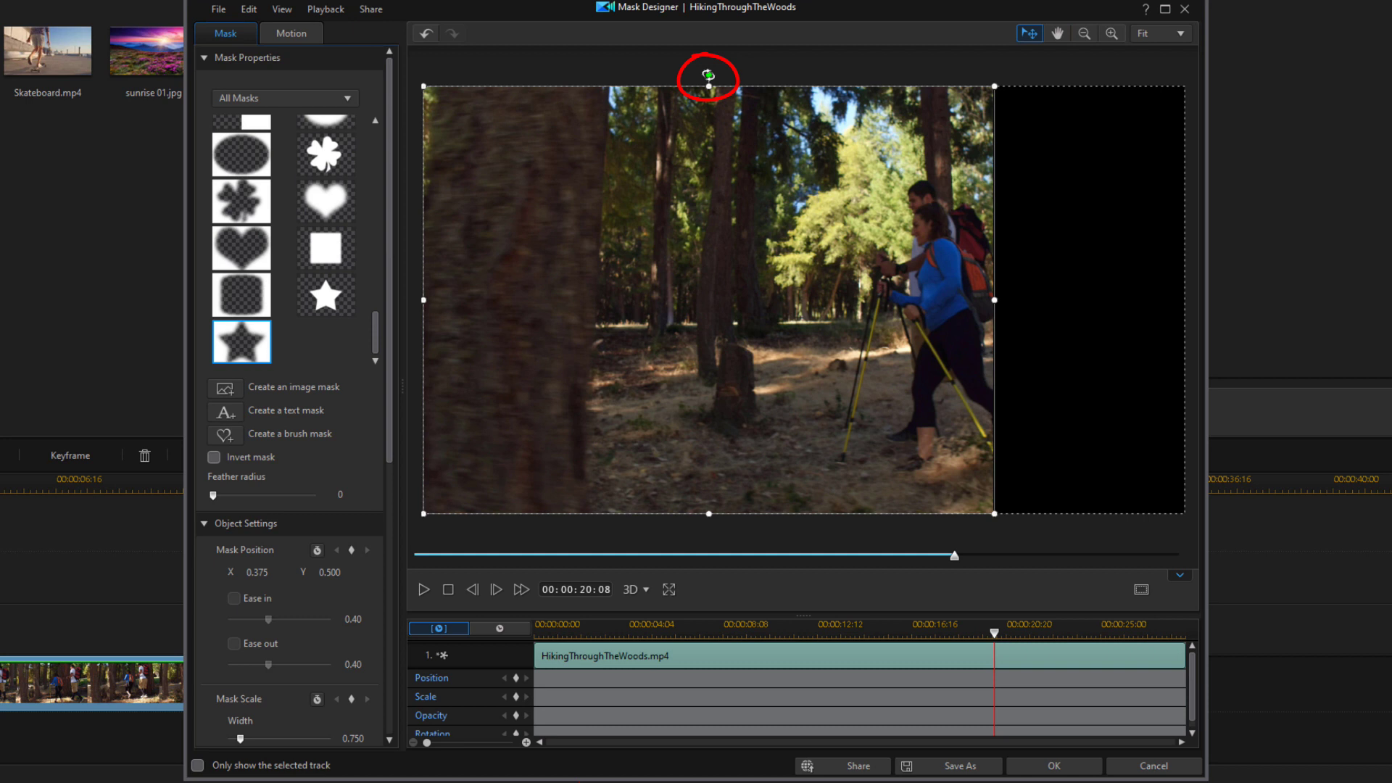
left_click_drag(708, 75, 707, 109)
left_click_drag(390, 377, 380, 671)
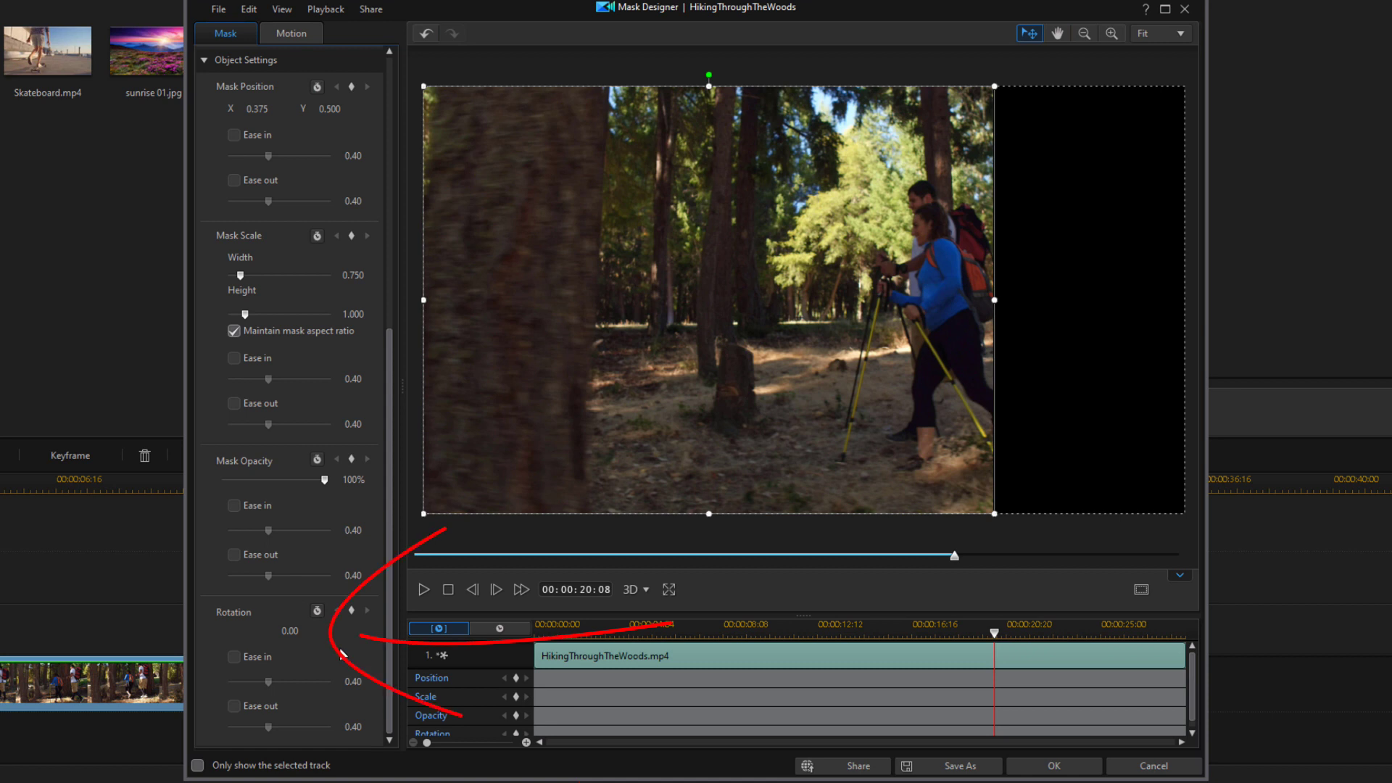
Set the mask rotation to 4.5 degrees
left_click(290, 631)
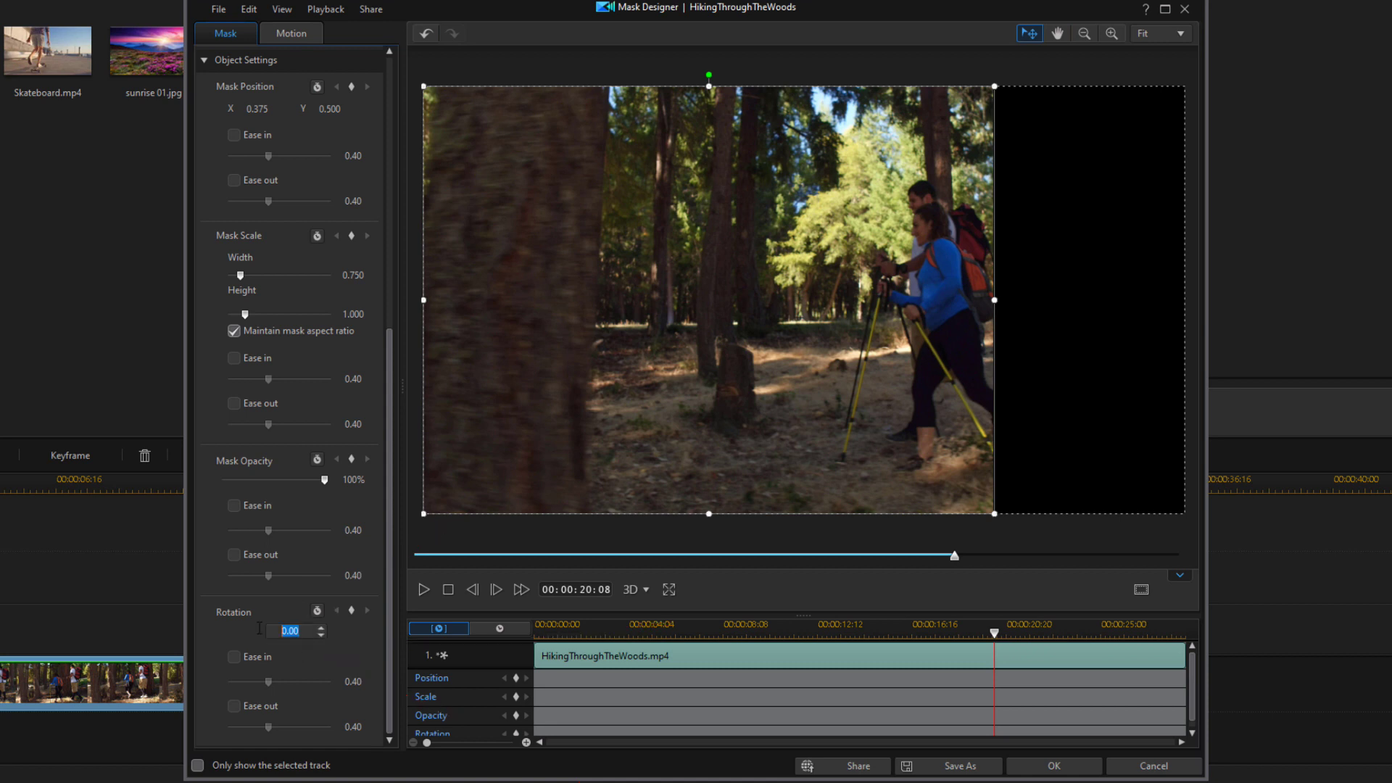
type("4.5")
key("Return")
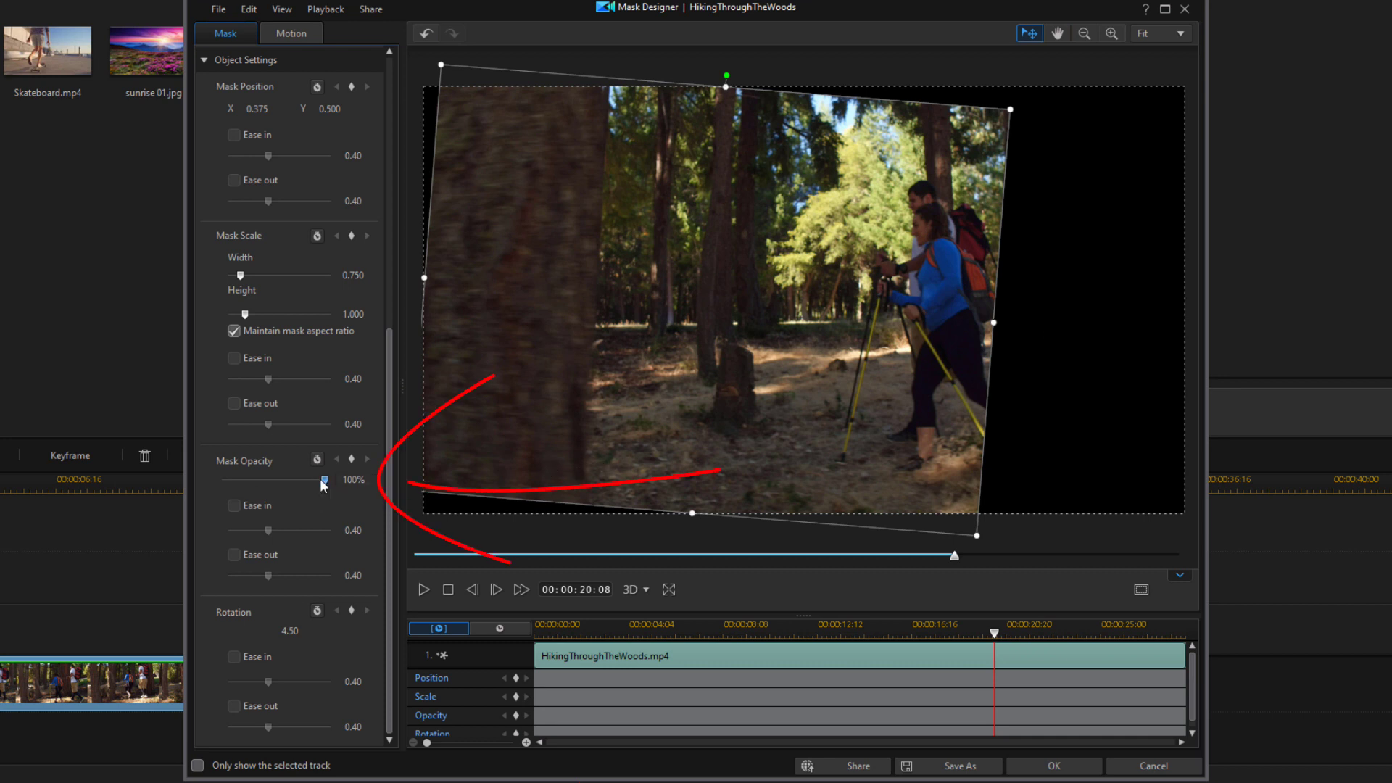
Set mask opacity to 0% and scale the mask to width 1.029, height 1.372
left_click_drag(320, 478, 208, 496)
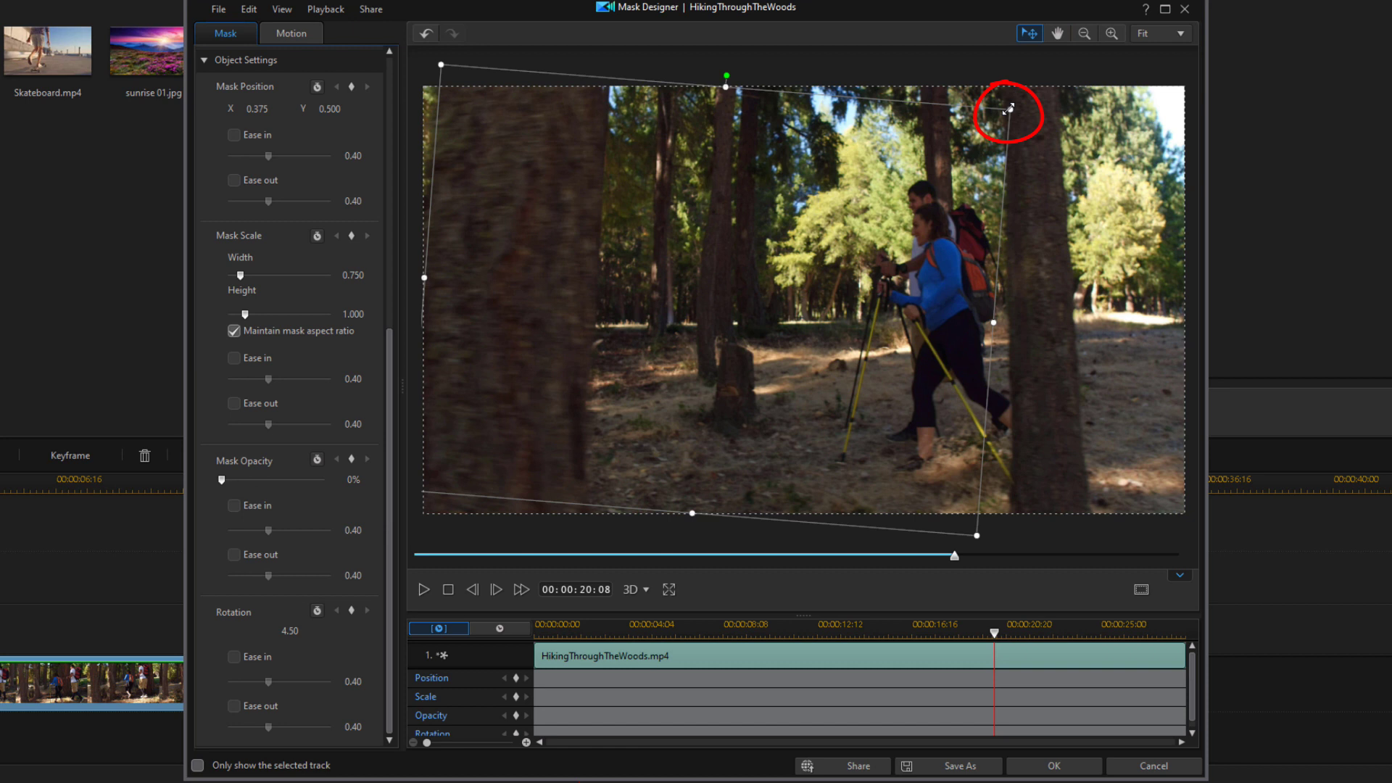
mouse_move(1008, 109)
left_mouse_down()
mouse_move(1027, 90)
mouse_move(1000, 117)
left_mouse_up()
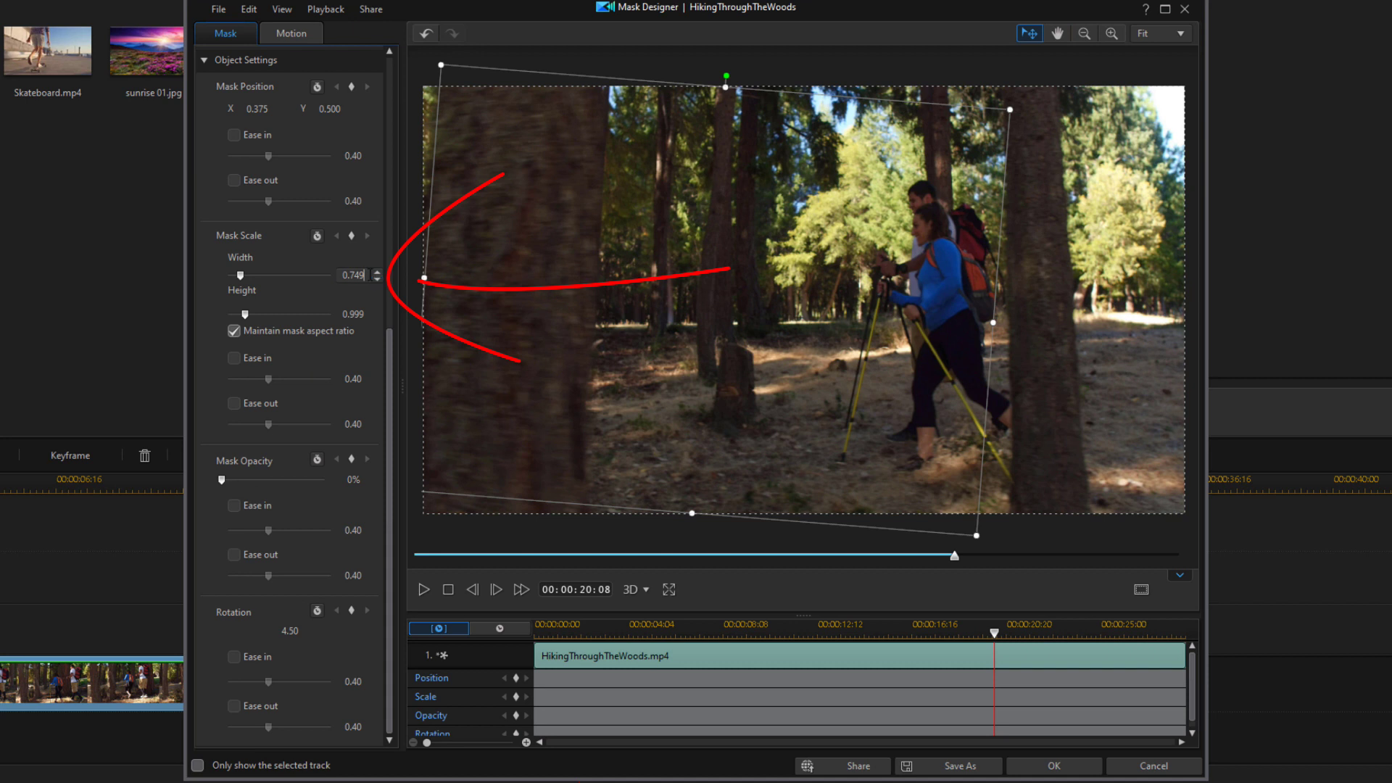
left_click_drag(365, 275, 264, 272)
type("1.029")
key("Return")
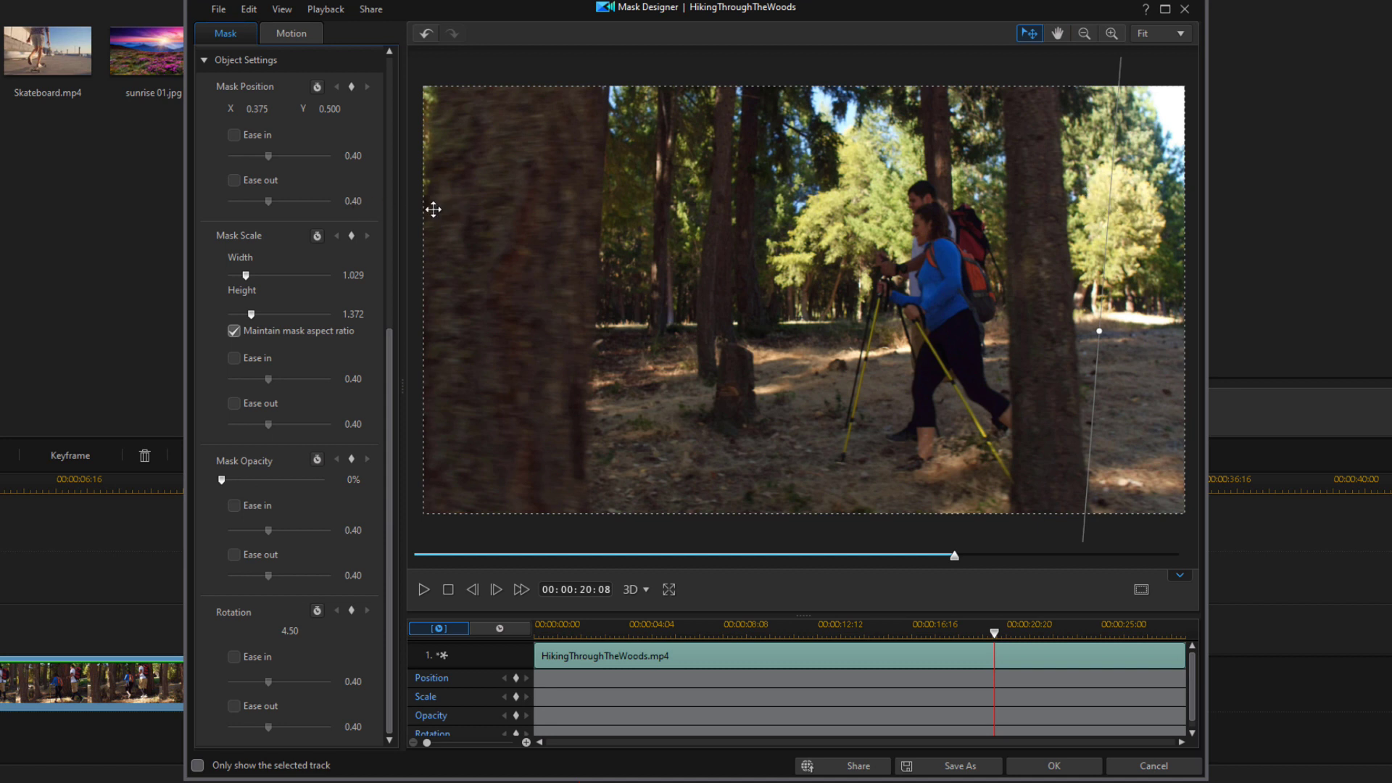
Move the mask to Position X 0.515, adding a position keyframe at 00:00:20:08
left_click(683, 303)
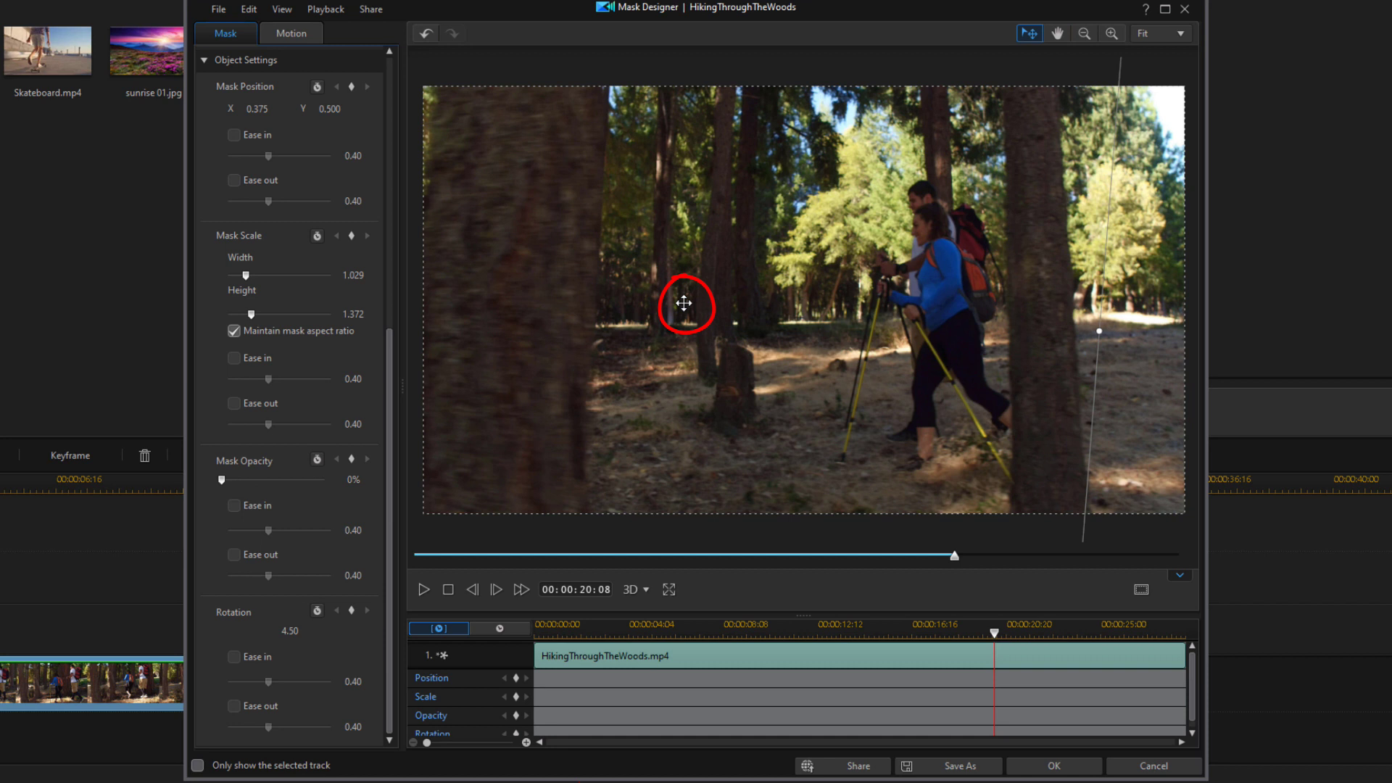
left_click_drag(684, 303, 694, 303)
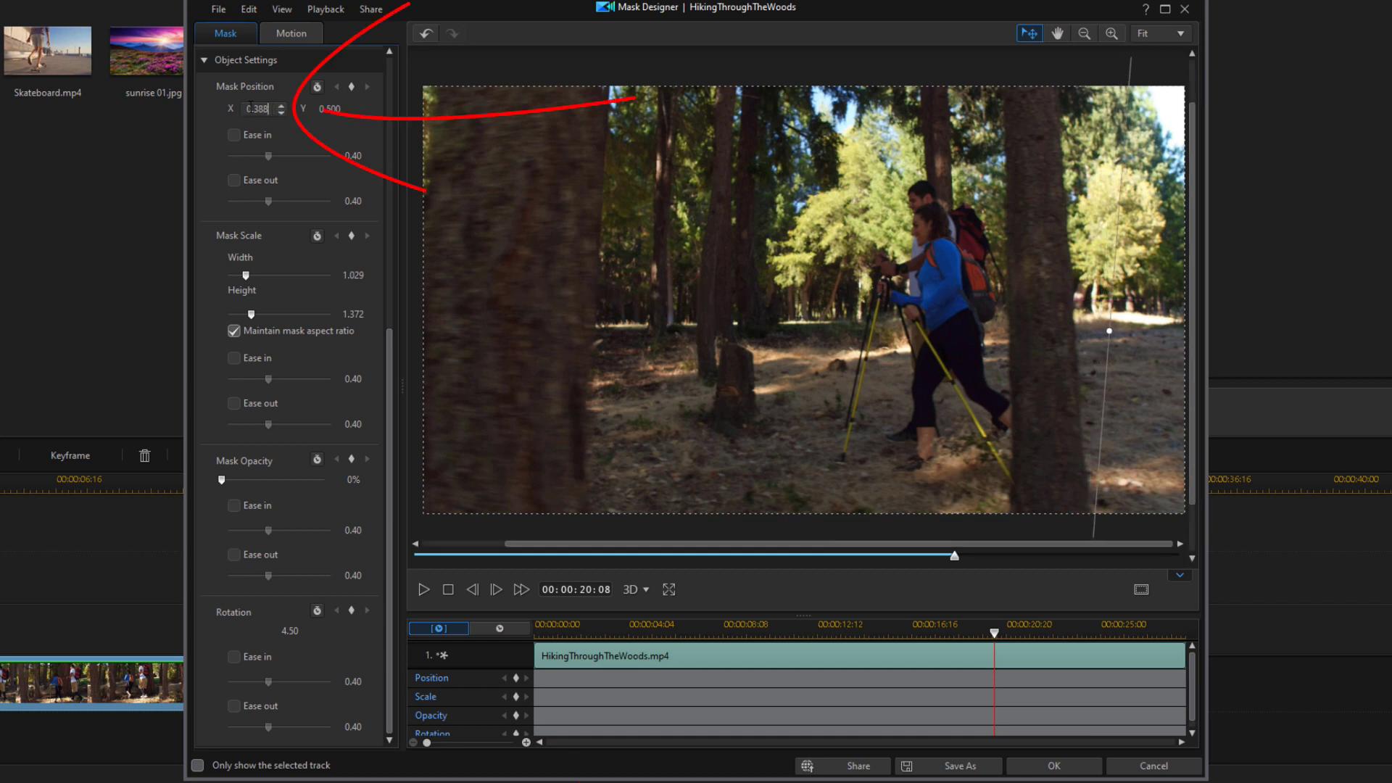
double_click(257, 109)
type("0.515")
key("Return")
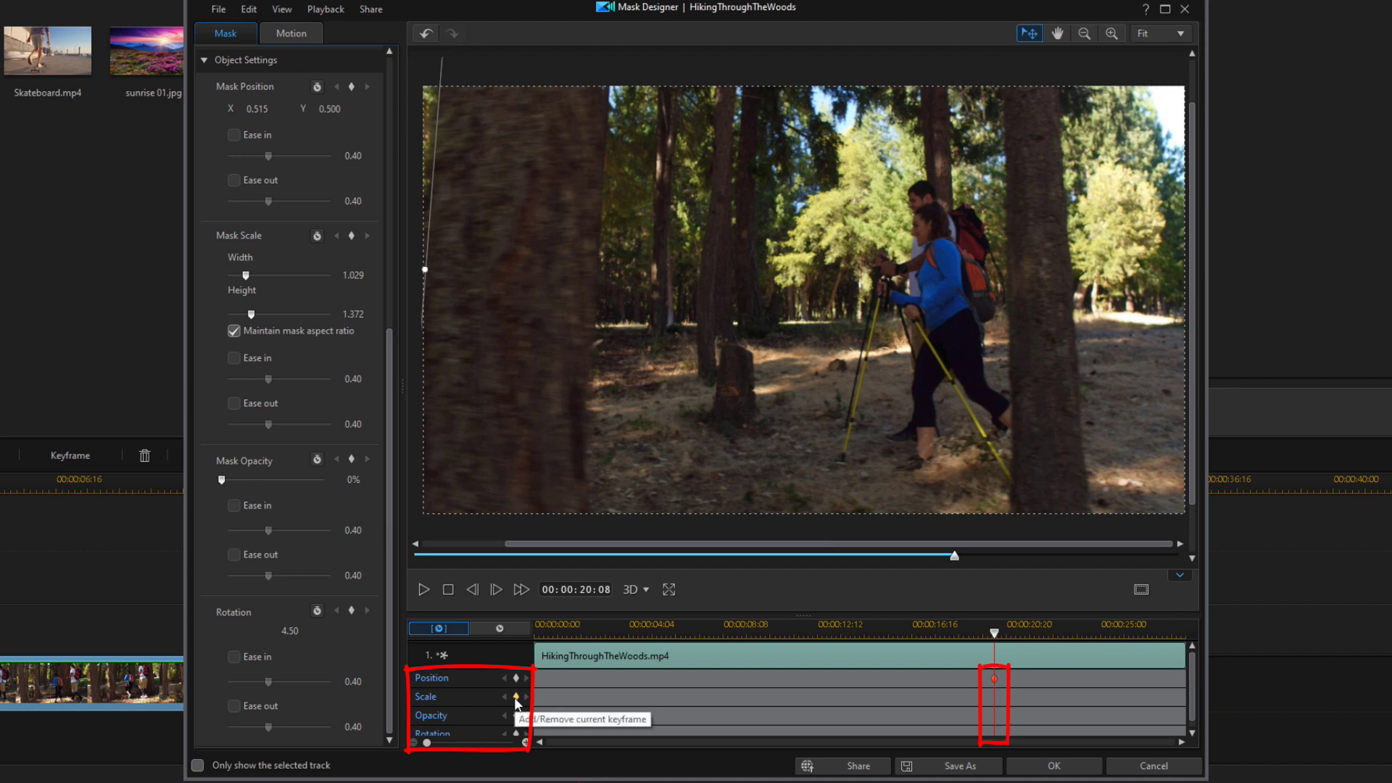
Add scale and opacity keyframes for the mask at 00:00:20:08
left_click(516, 696)
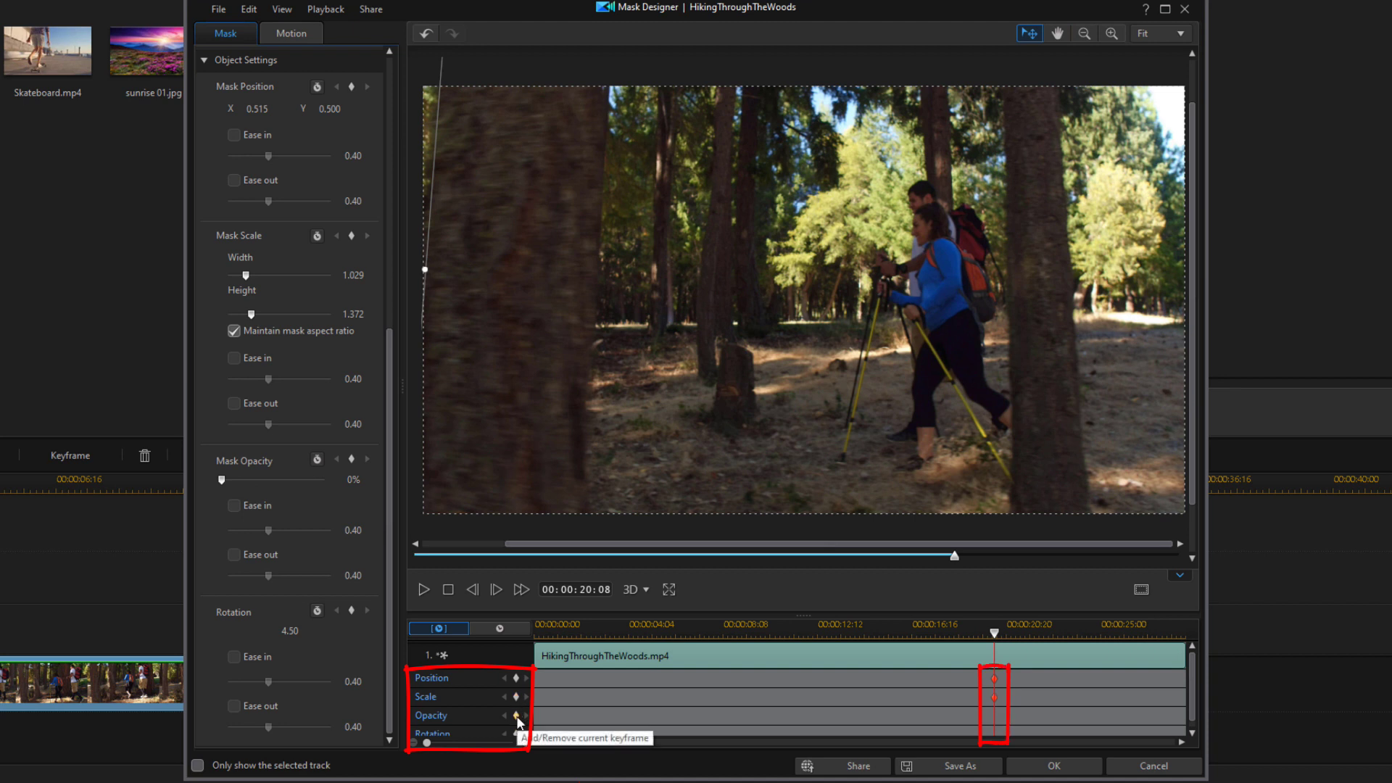
left_click(517, 716)
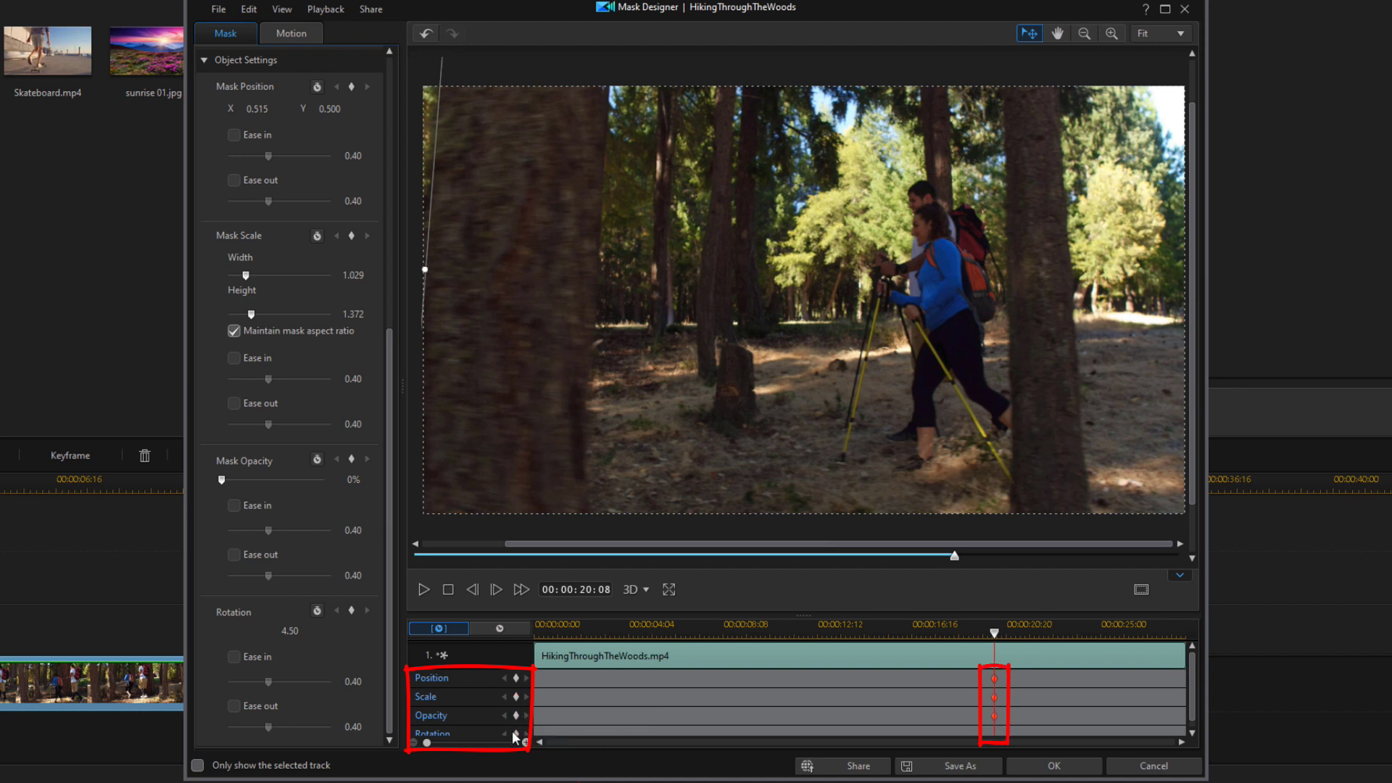
Step forward two frames to 00:00:20:10
left_click(496, 590)
left_click(496, 590)
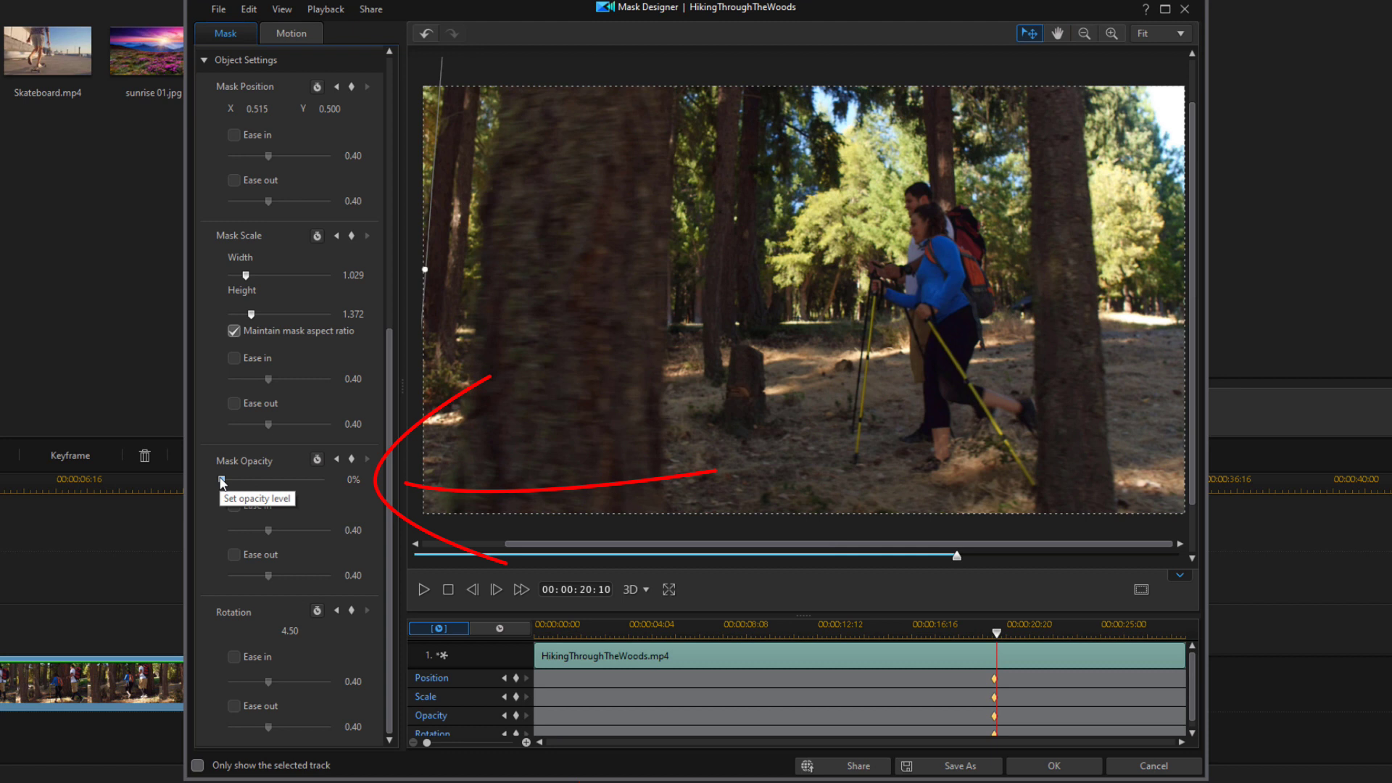
Keyframe mask opacity at 100% at 00:00:20:10, then move the playhead toward 00:00:24:16
left_click_drag(222, 479, 354, 490)
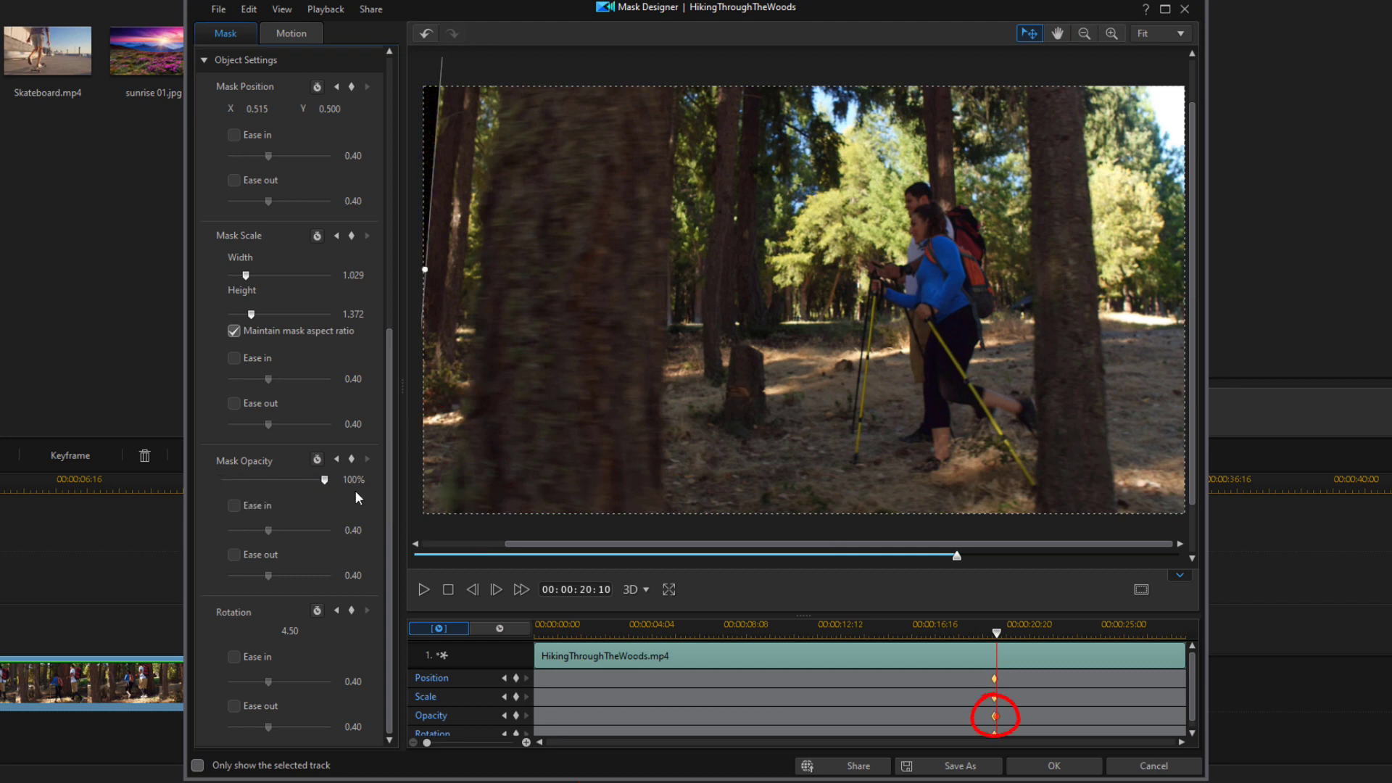
left_click(995, 717)
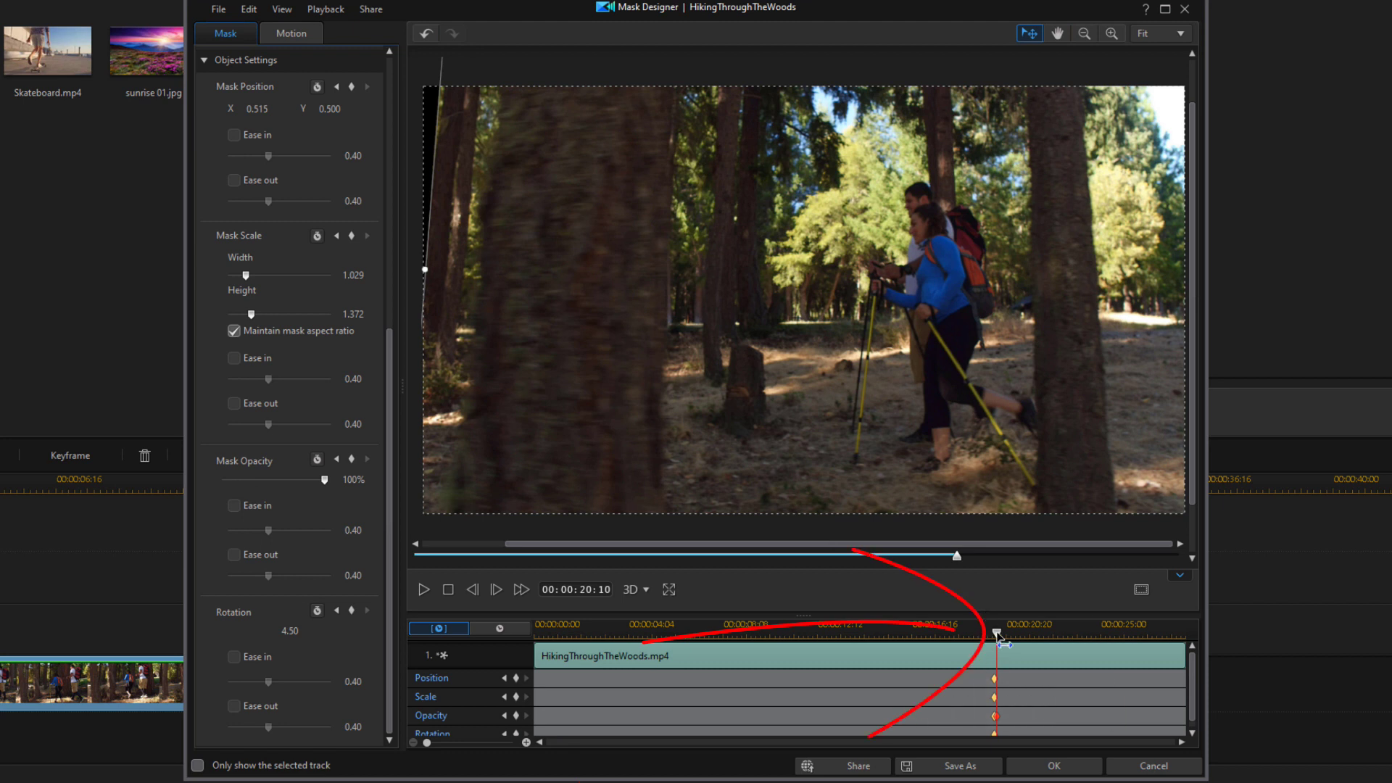
mouse_move(997, 636)
left_mouse_down()
mouse_move(1151, 642)
mouse_move(1011, 659)
left_mouse_up()
Advance to 00:00:21:14, after the tree leaves the frame, and select the rotation value
left_click(495, 589)
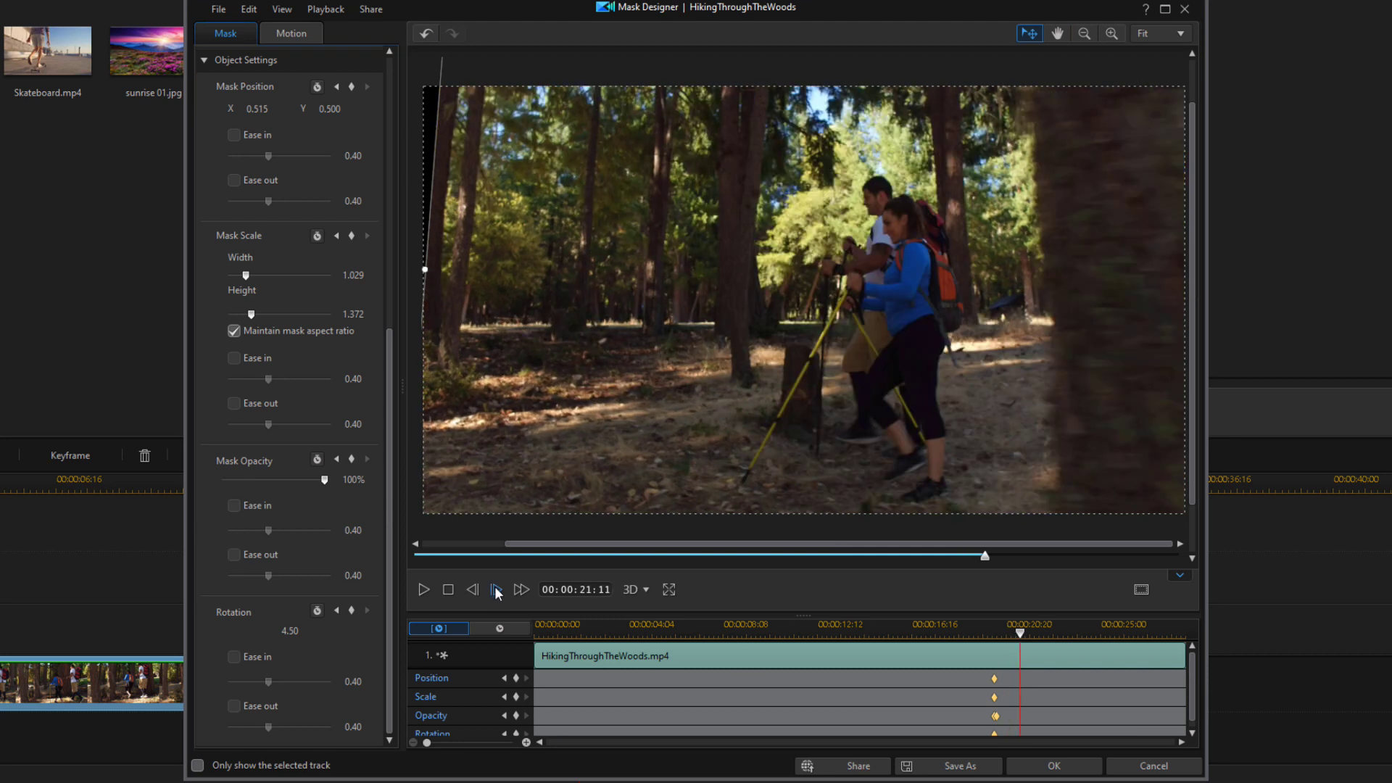
left_click(497, 589)
left_click(496, 590)
left_click(496, 589)
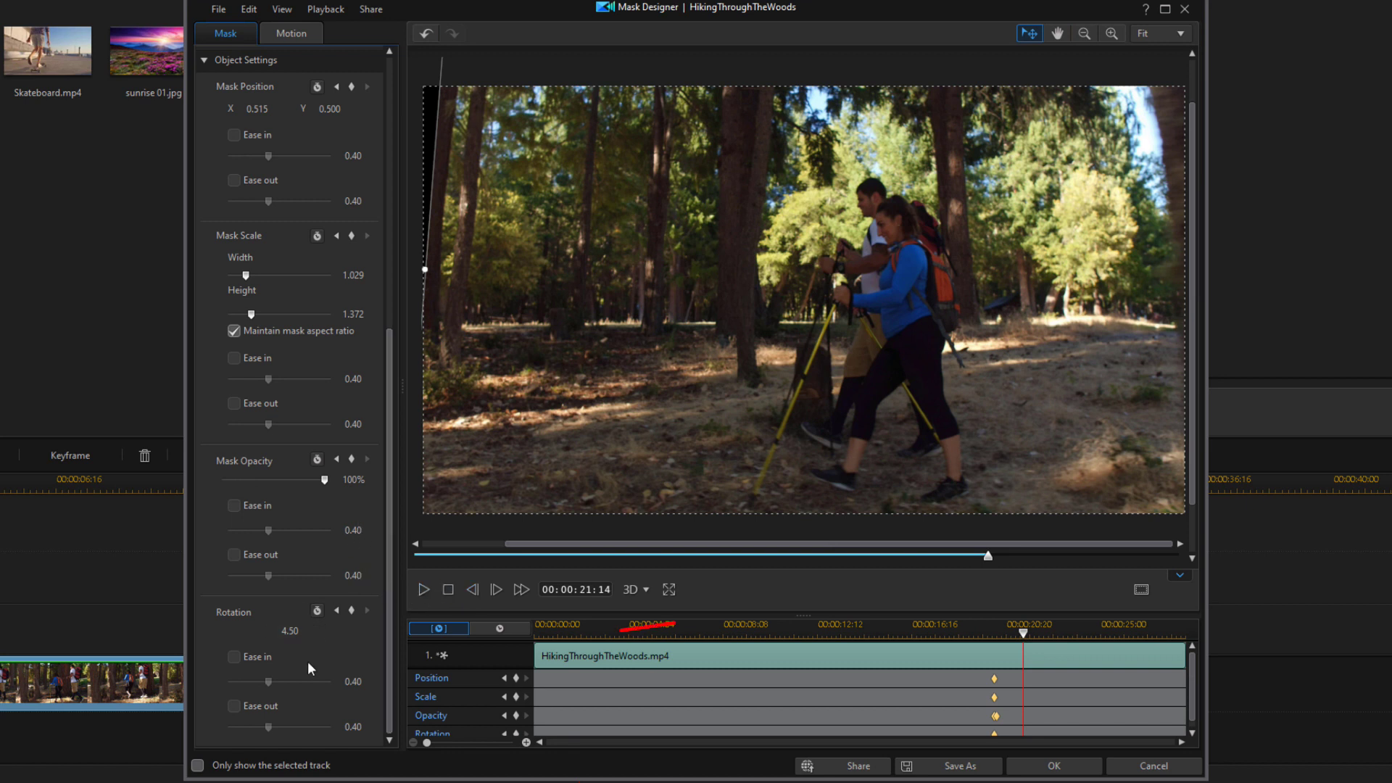
left_click(288, 631)
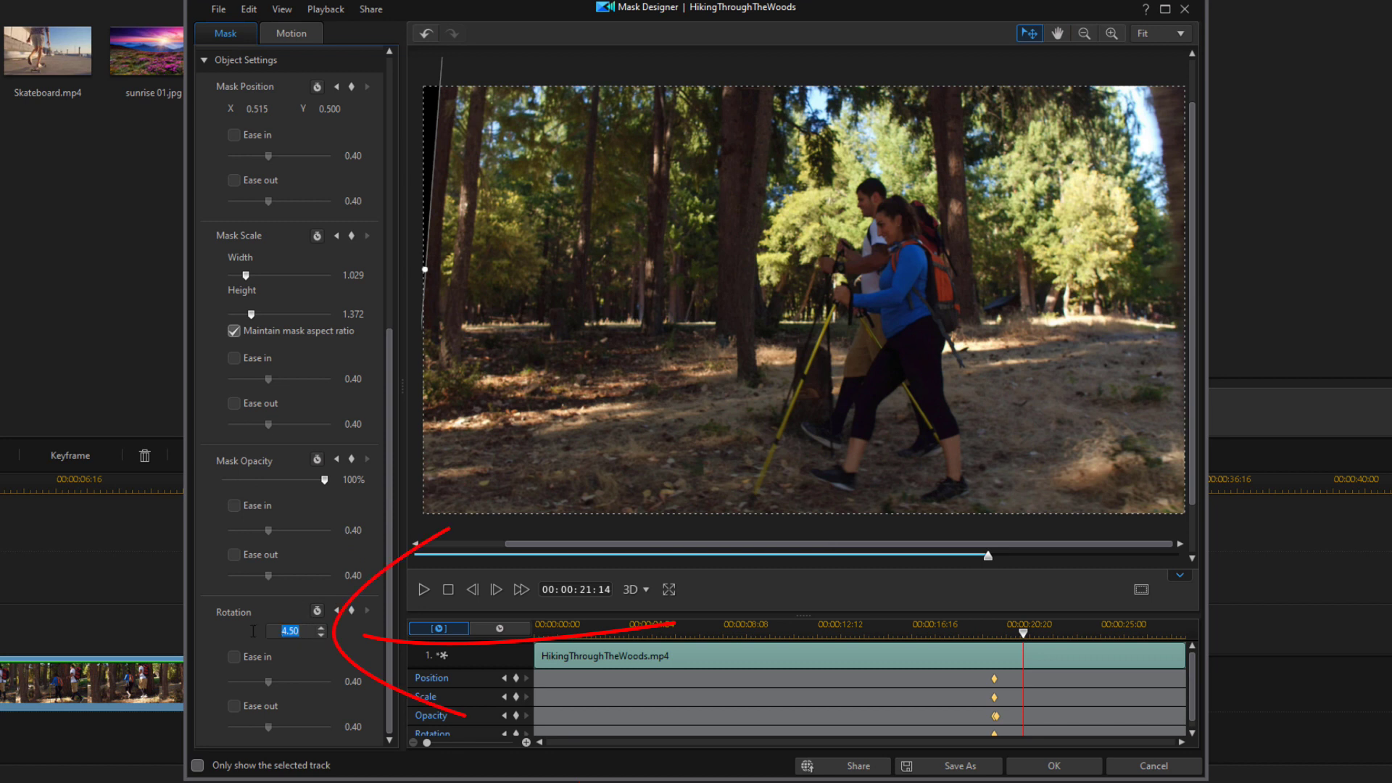
Keyframe the mask at rotation -9.00 and Position X 1.525, pushing it off the right edge
type("-9")
key("Return")
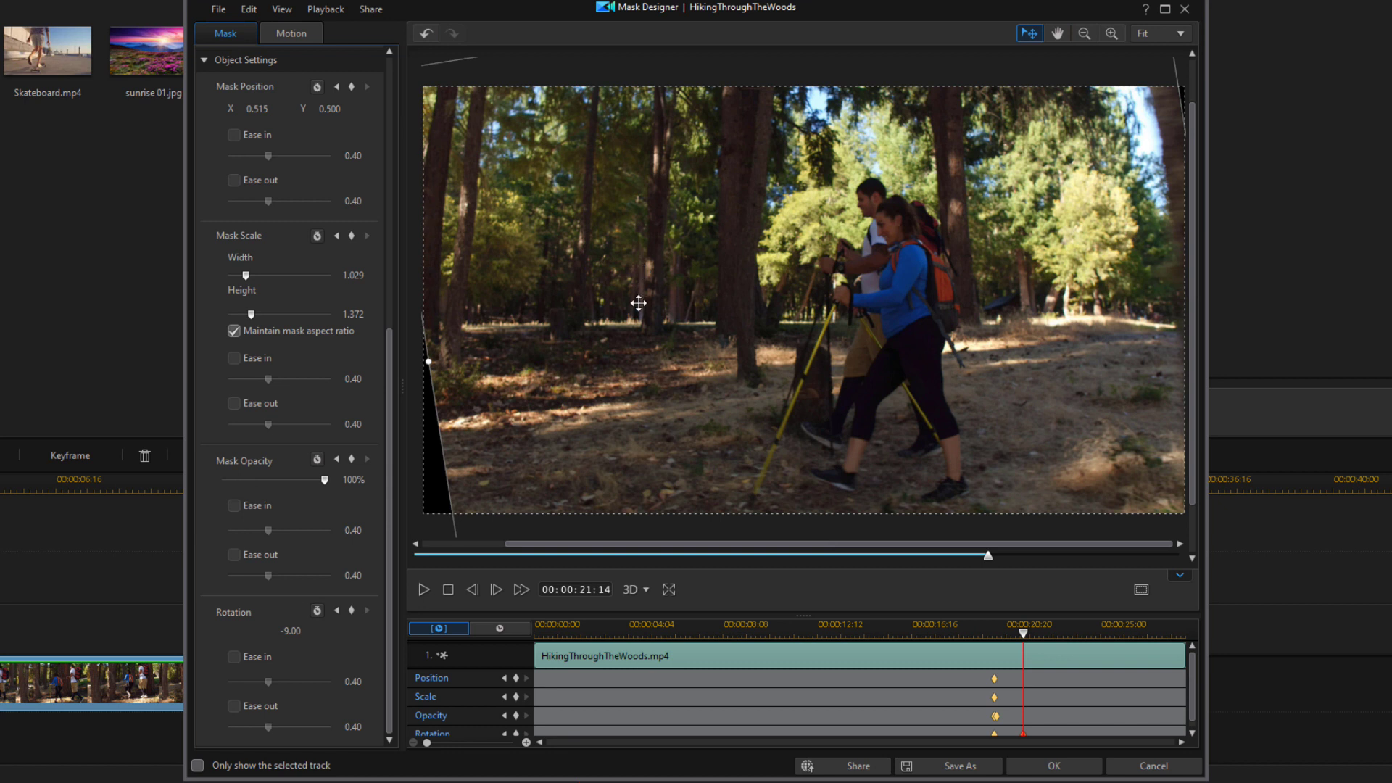
left_click_drag(637, 303, 647, 304)
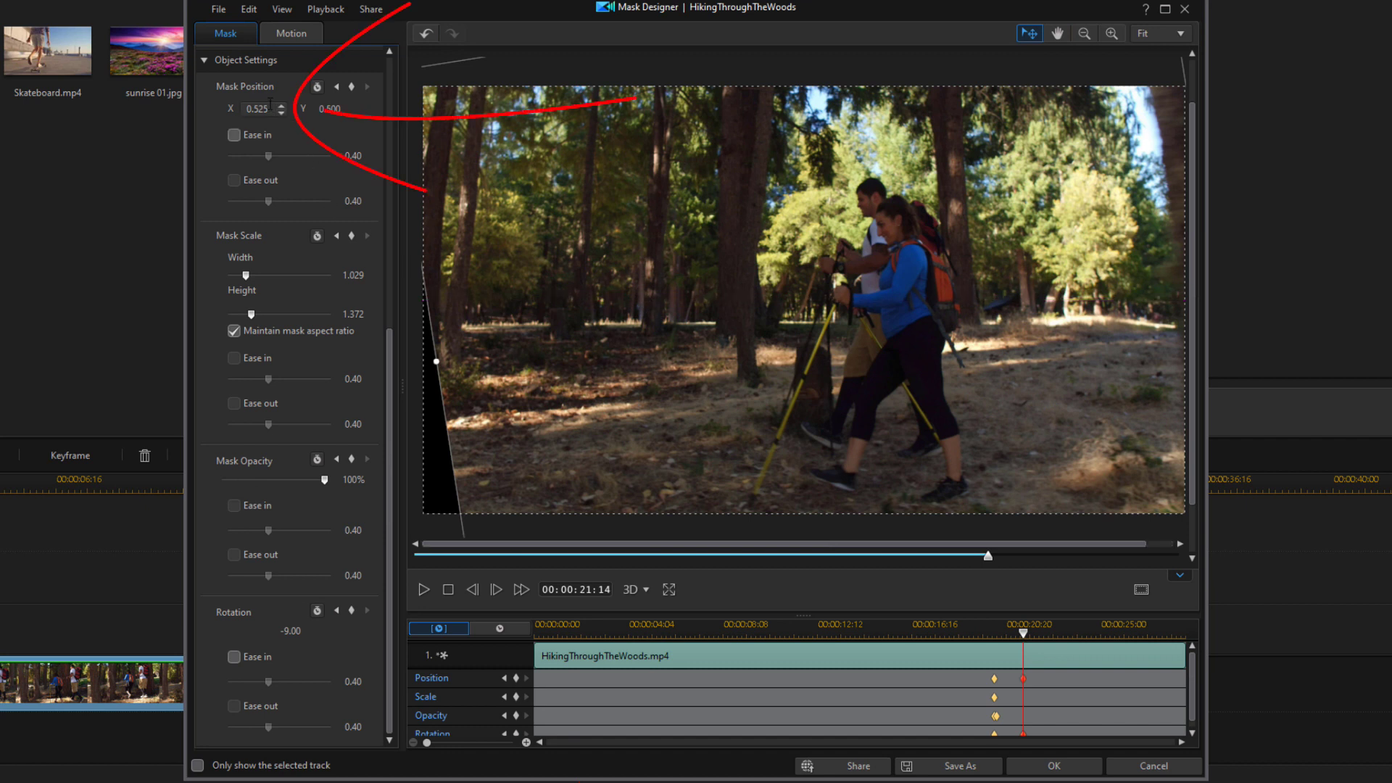
left_click(246, 107)
type("1.525")
key("Return")
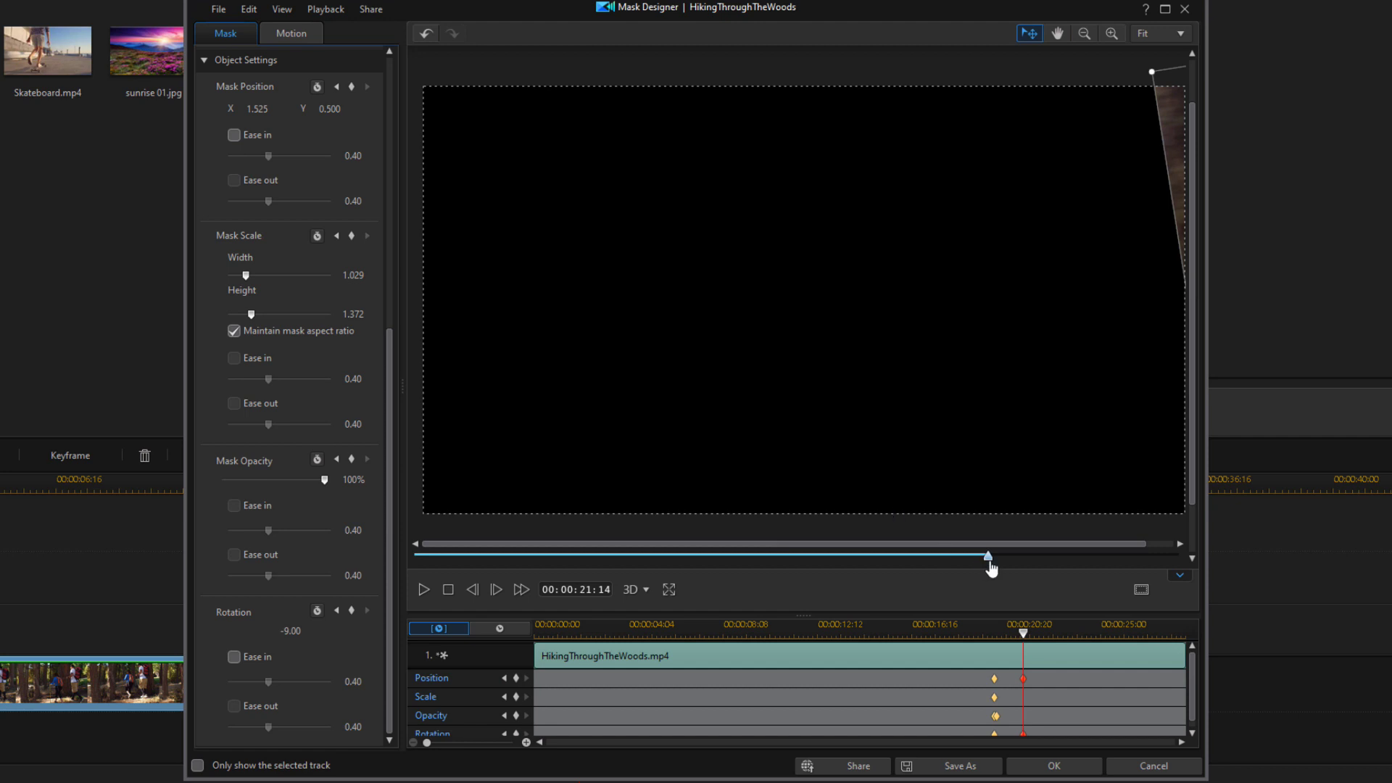
left_click(994, 715)
Scrub back and forth to check the mask sweeping across the frame, then step ahead a frame
mouse_move(1022, 632)
left_mouse_down()
mouse_move(991, 633)
mouse_move(1016, 638)
left_mouse_up()
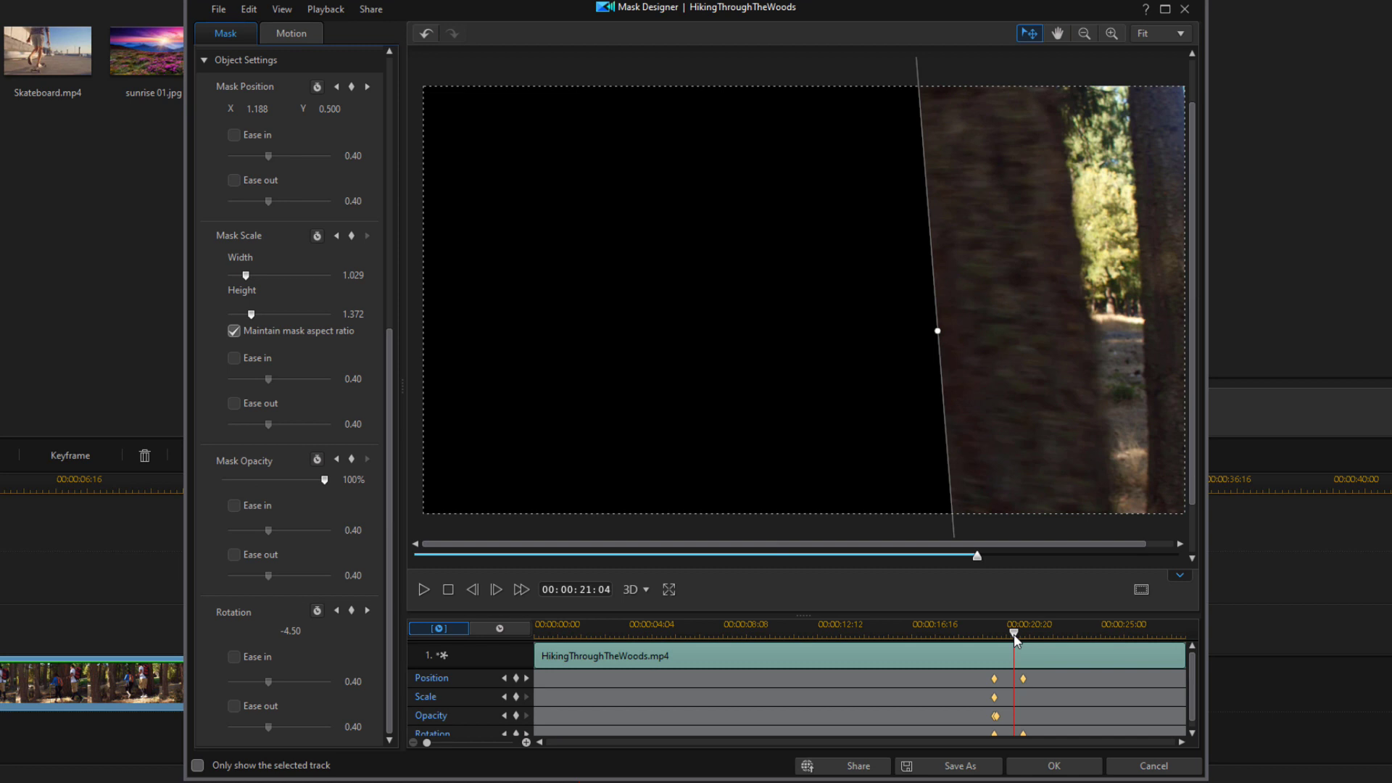
mouse_move(1014, 637)
left_mouse_down()
mouse_move(1035, 638)
mouse_move(990, 641)
left_mouse_up()
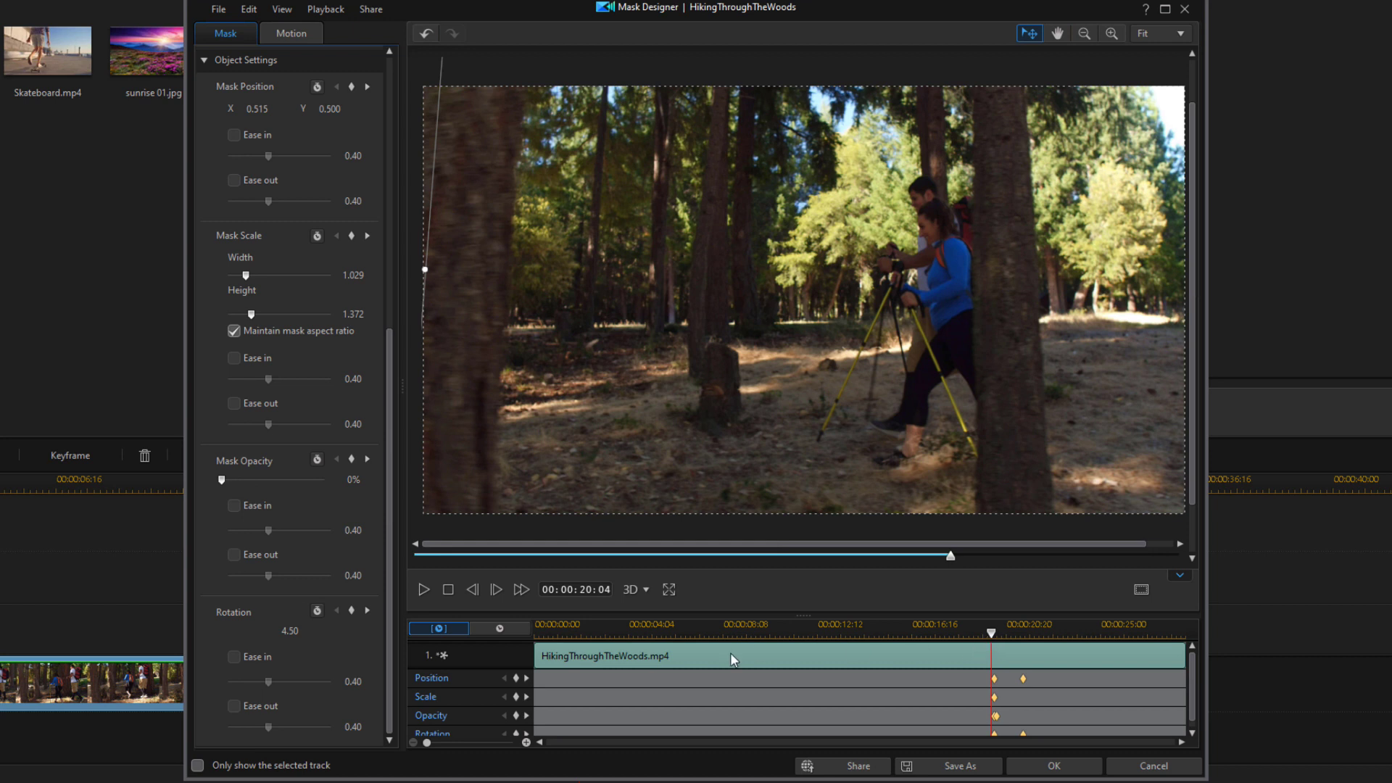
left_click(496, 589)
At 00:00:20:09, widen the mask so its edge reaches the frame's left side
left_click(495, 589)
left_click(496, 590)
left_click(496, 589)
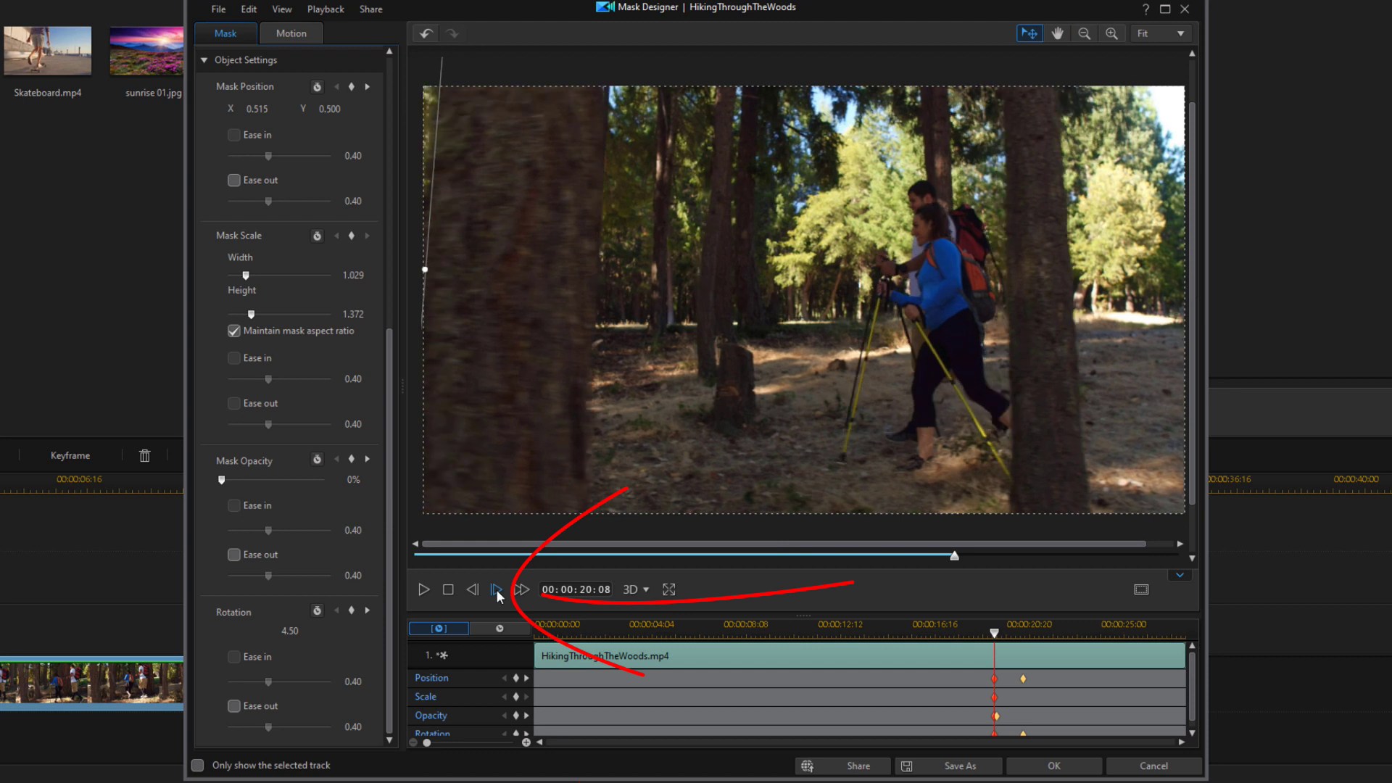
left_click(496, 590)
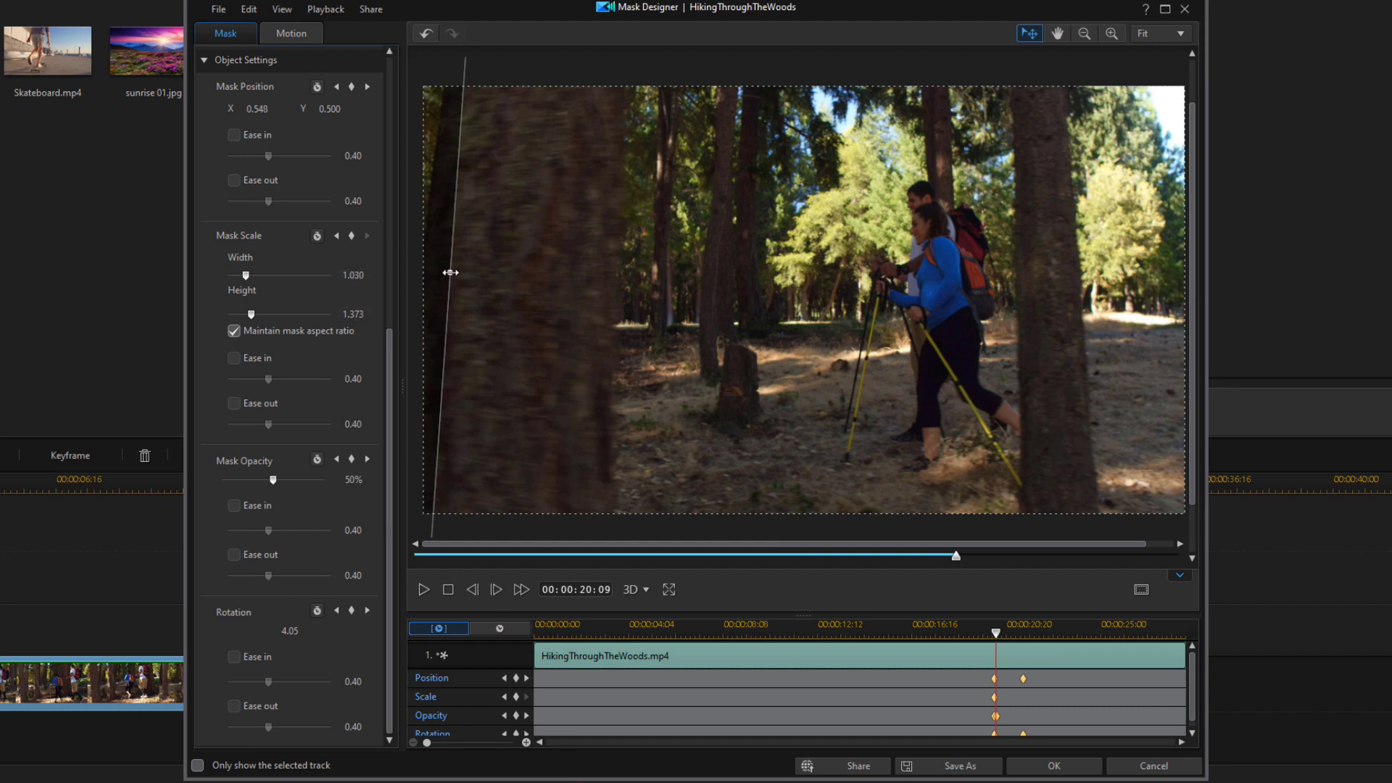
left_click_drag(450, 272, 424, 271)
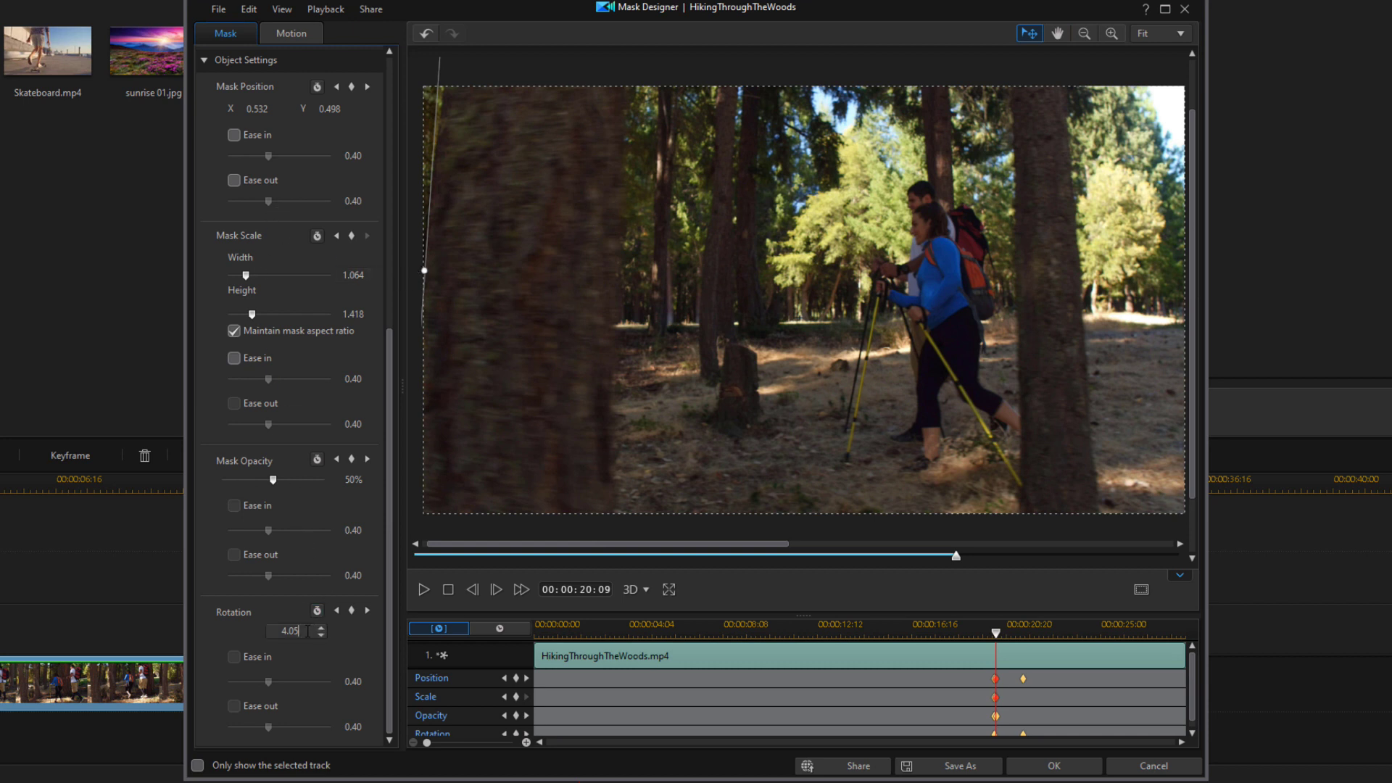
Set the mask rotation to 5.00, trying 4.10 and 4 first, then advance a frame
left_click_drag(308, 631, 230, 624)
type("4.10")
key("Return")
left_click_drag(302, 631, 253, 631)
type("4")
key("Return")
double_click(303, 631)
type("5")
key("Return")
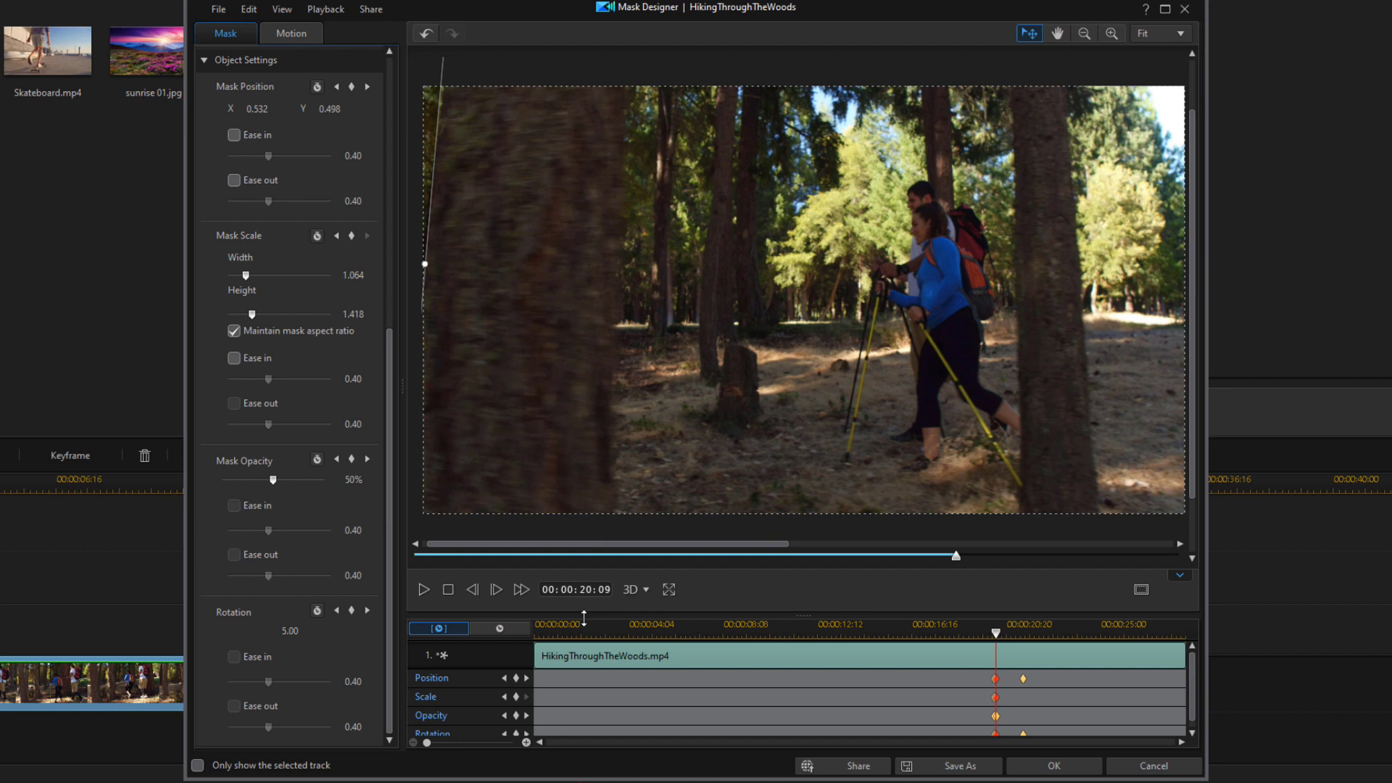
left_click(496, 588)
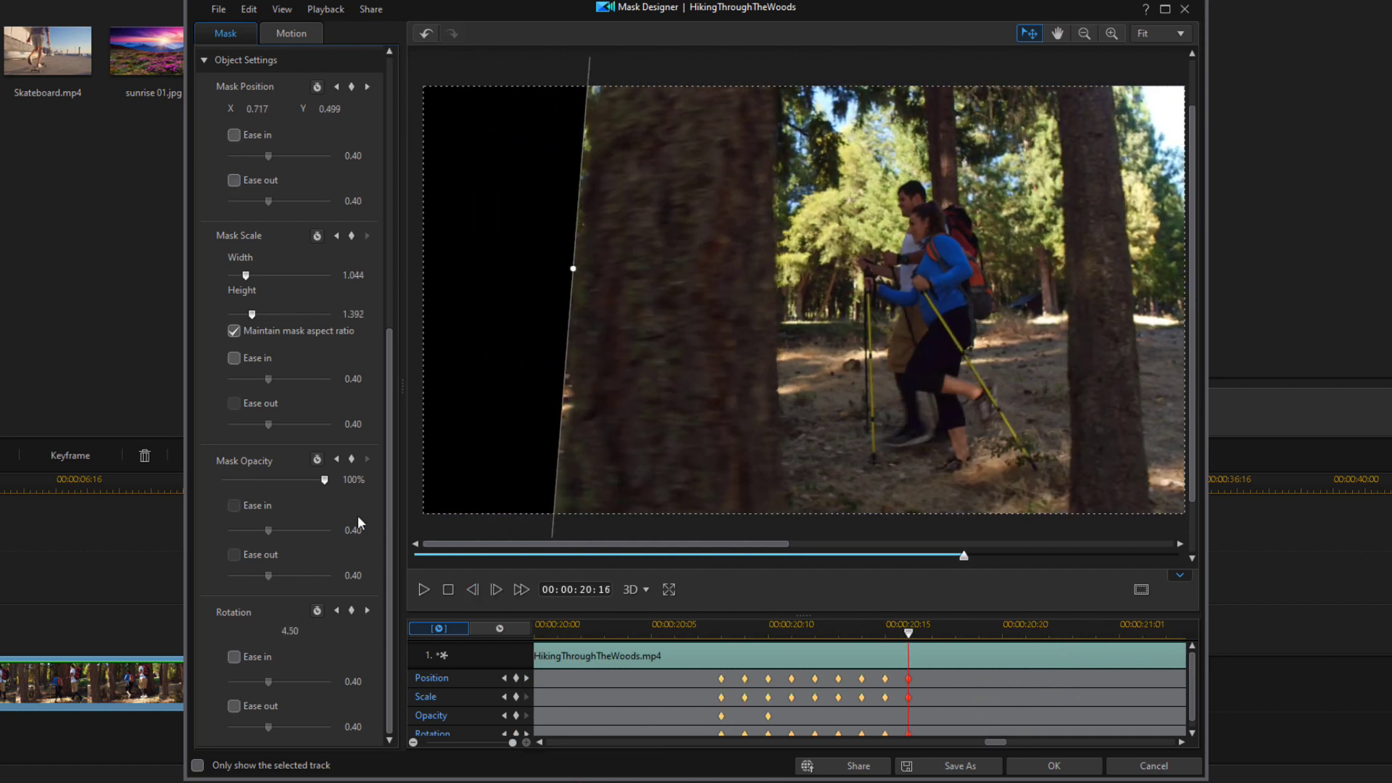
Keyframe the mask another frame along the tree trunk, then return to the tracked section's start
left_click(313, 631)
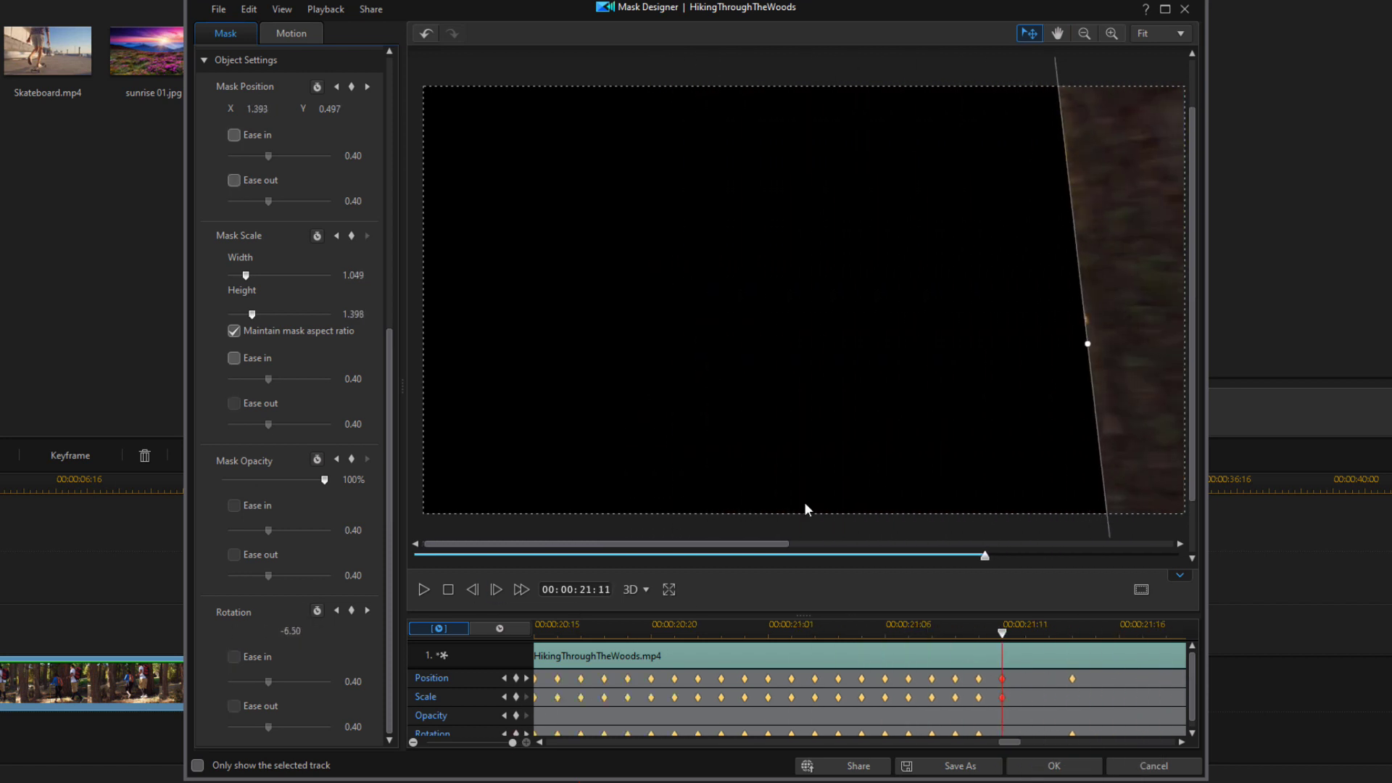
left_click_drag(1001, 729, 652, 731)
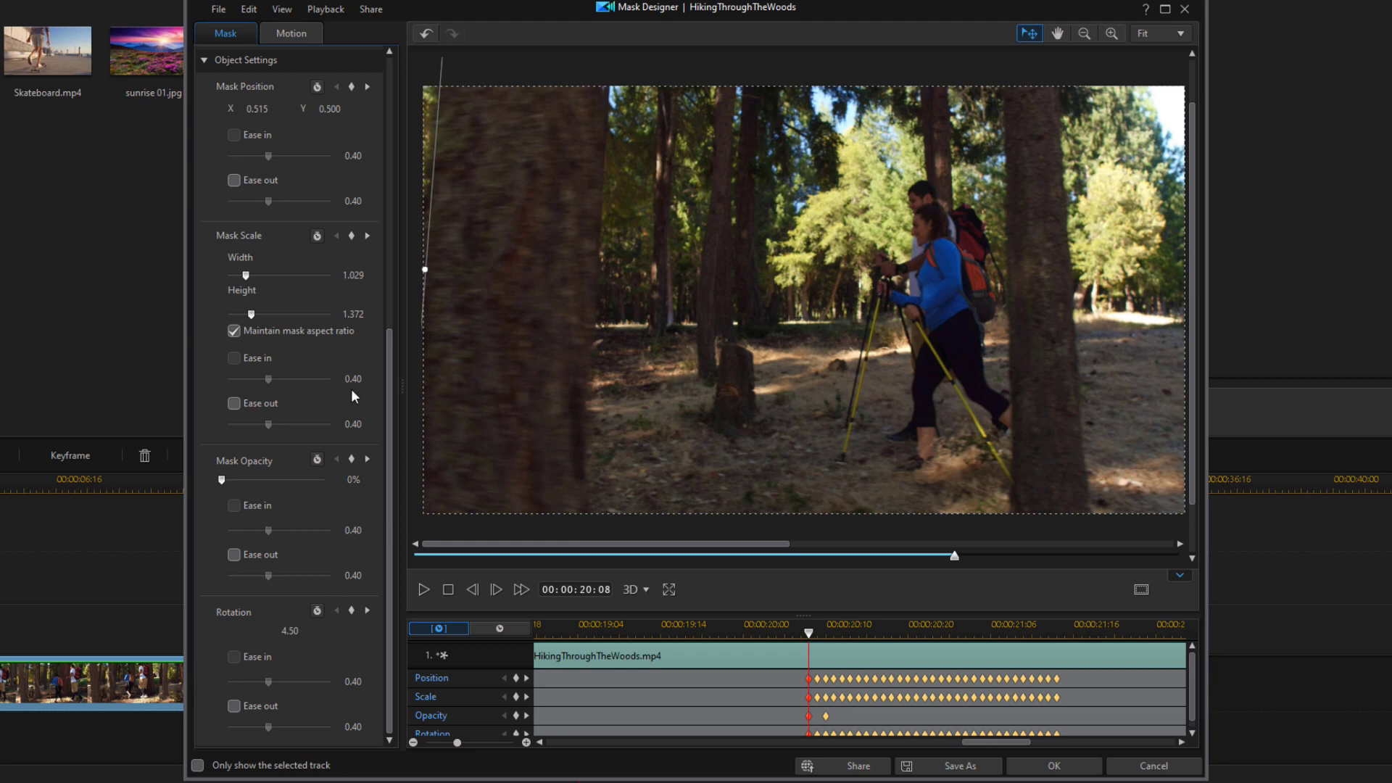
Set the mask feather radius to 5 and apply the mask in Mask Designer
left_click_drag(389, 409, 393, 108)
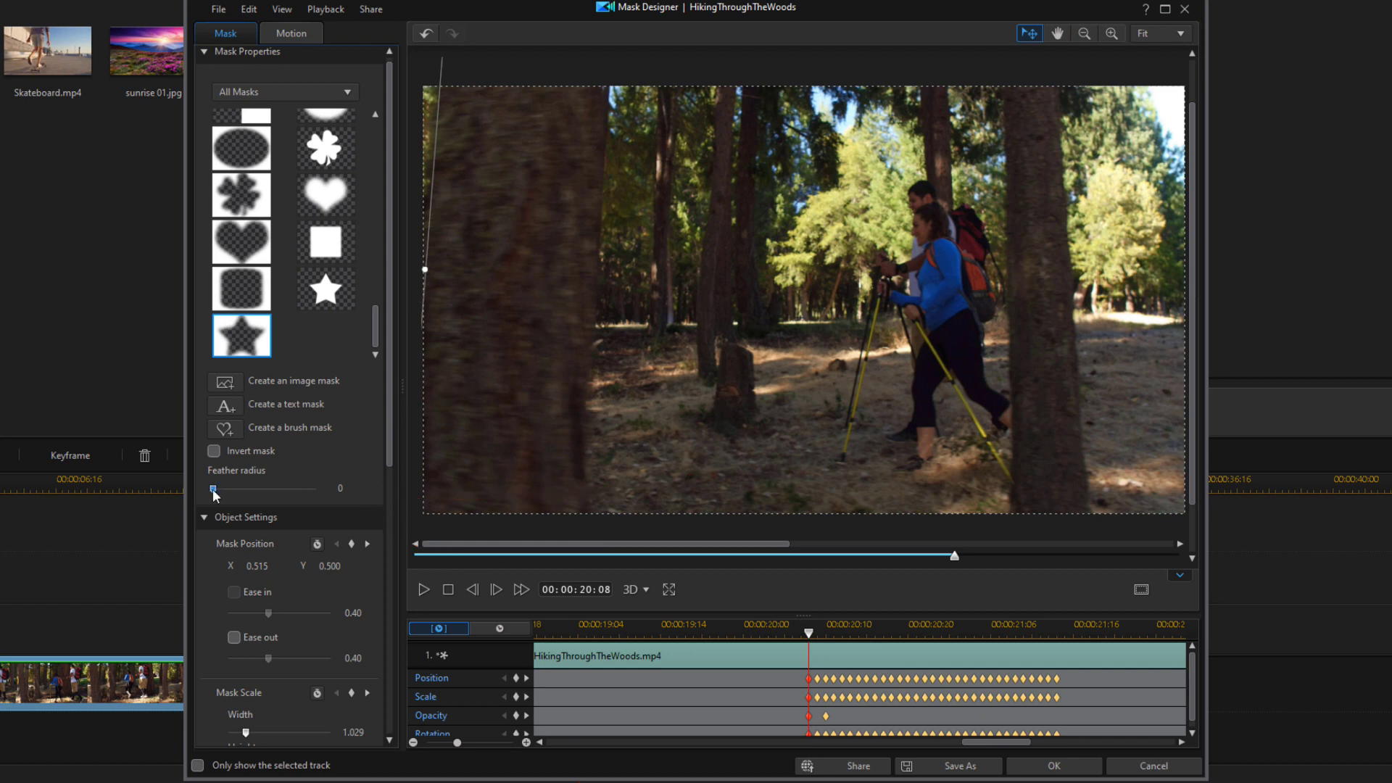
left_click_drag(212, 489, 253, 490)
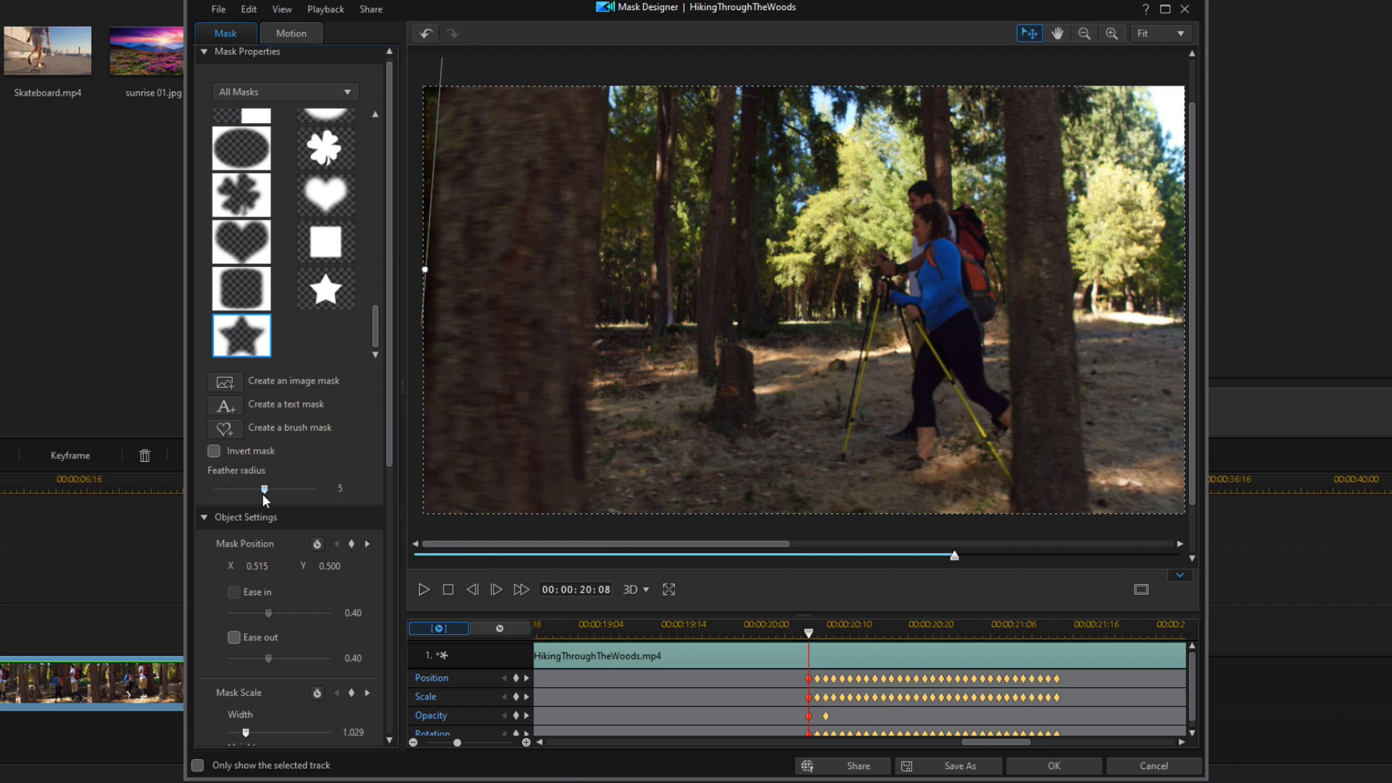
left_click(1052, 766)
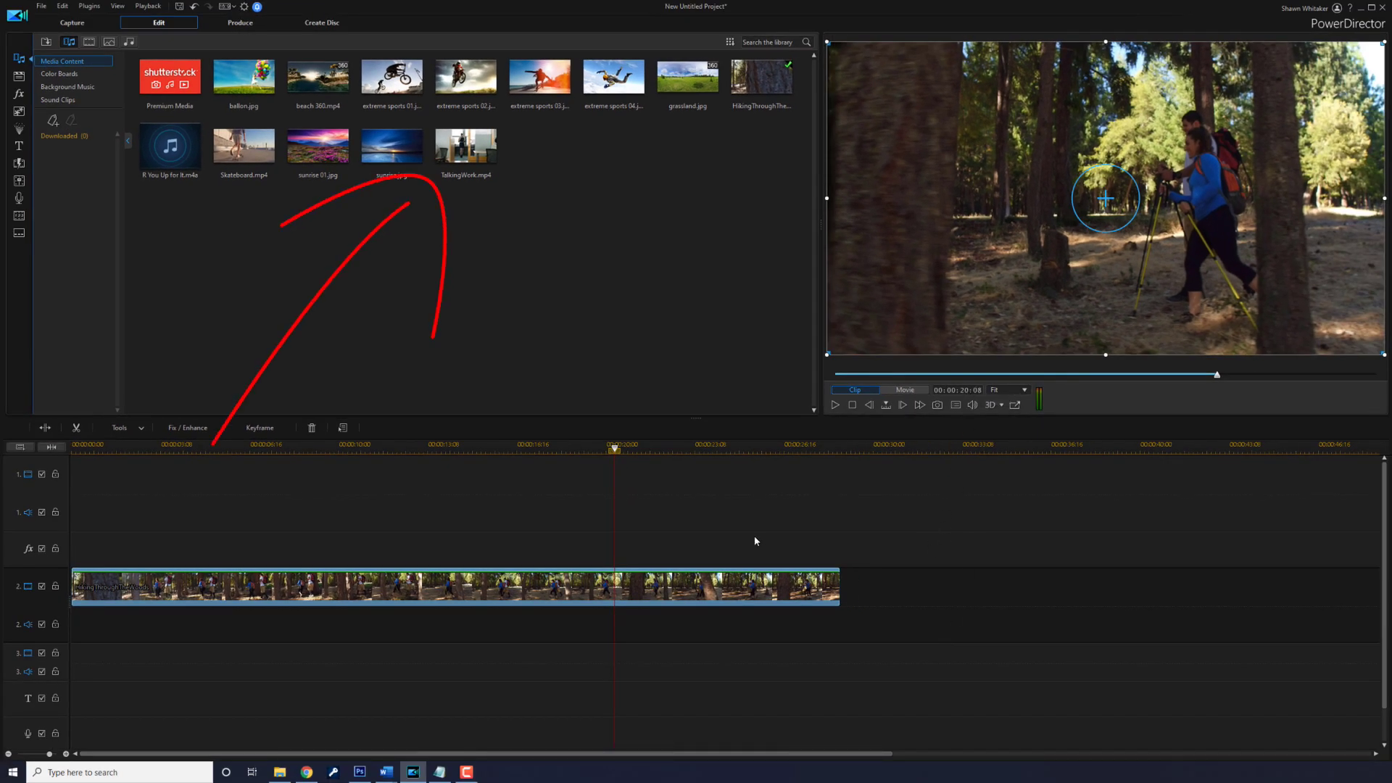
Place TalkingWork.mp4 on track 1 above the hiking clip at about 00:00:20
left_click_drag(467, 149, 614, 498)
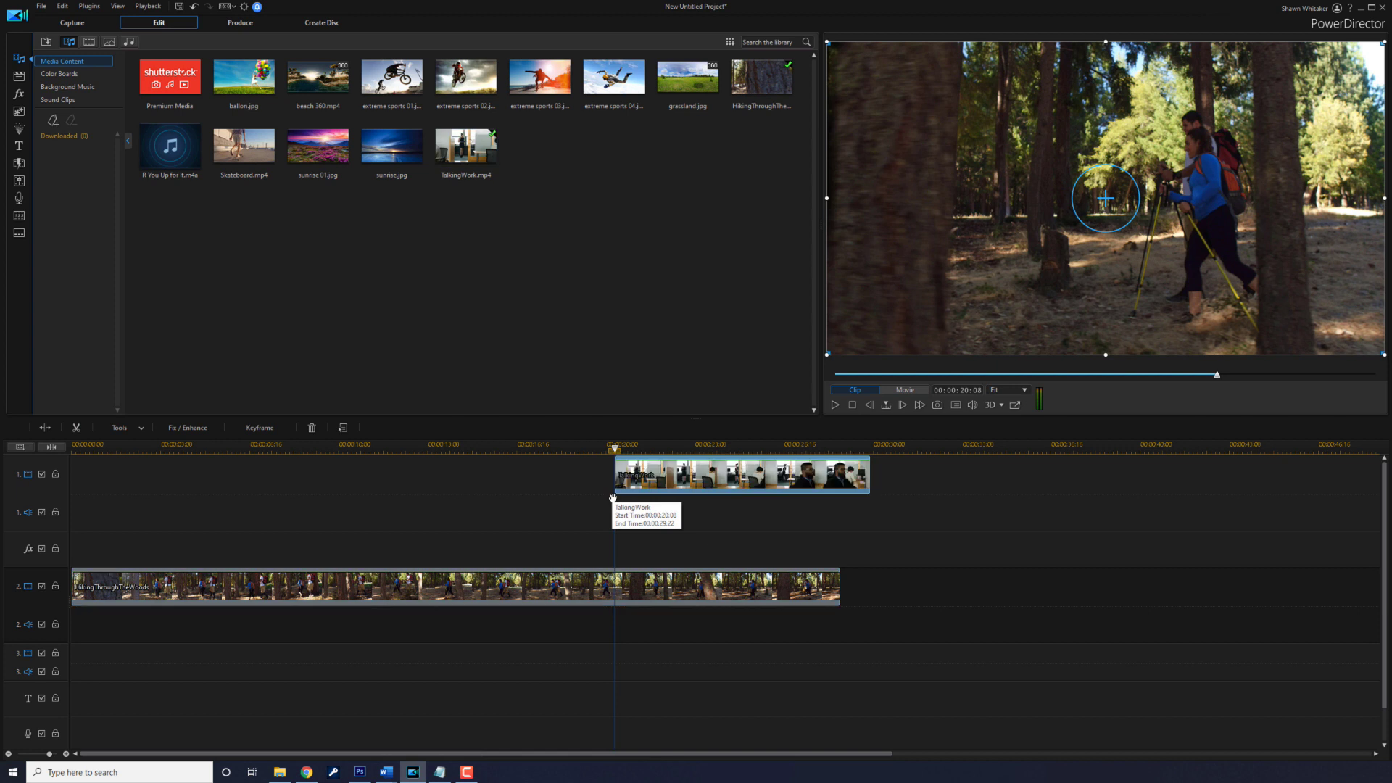
left_click(543, 455)
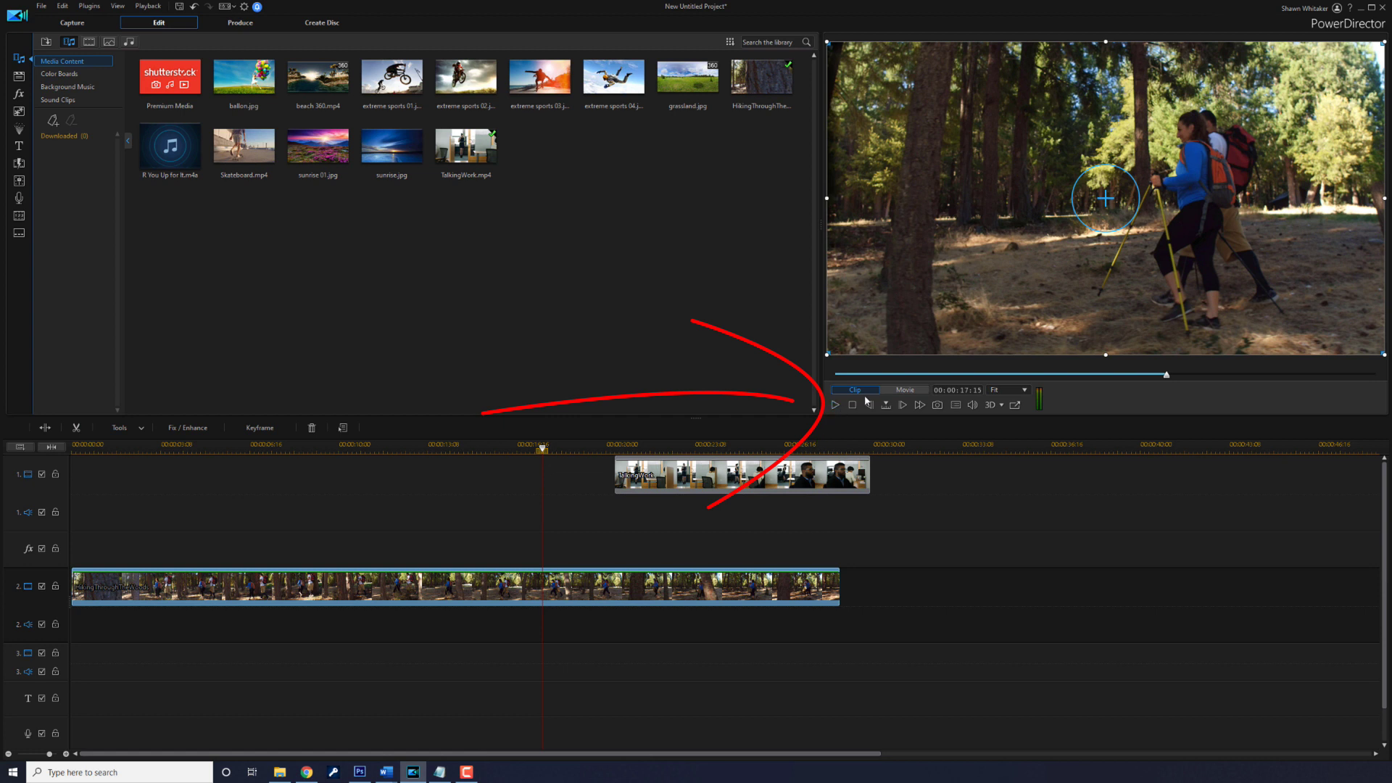
Play the movie in Movie mode and pause at 00:00:22:10 once the office clip appears
left_click(837, 406)
left_click(837, 406)
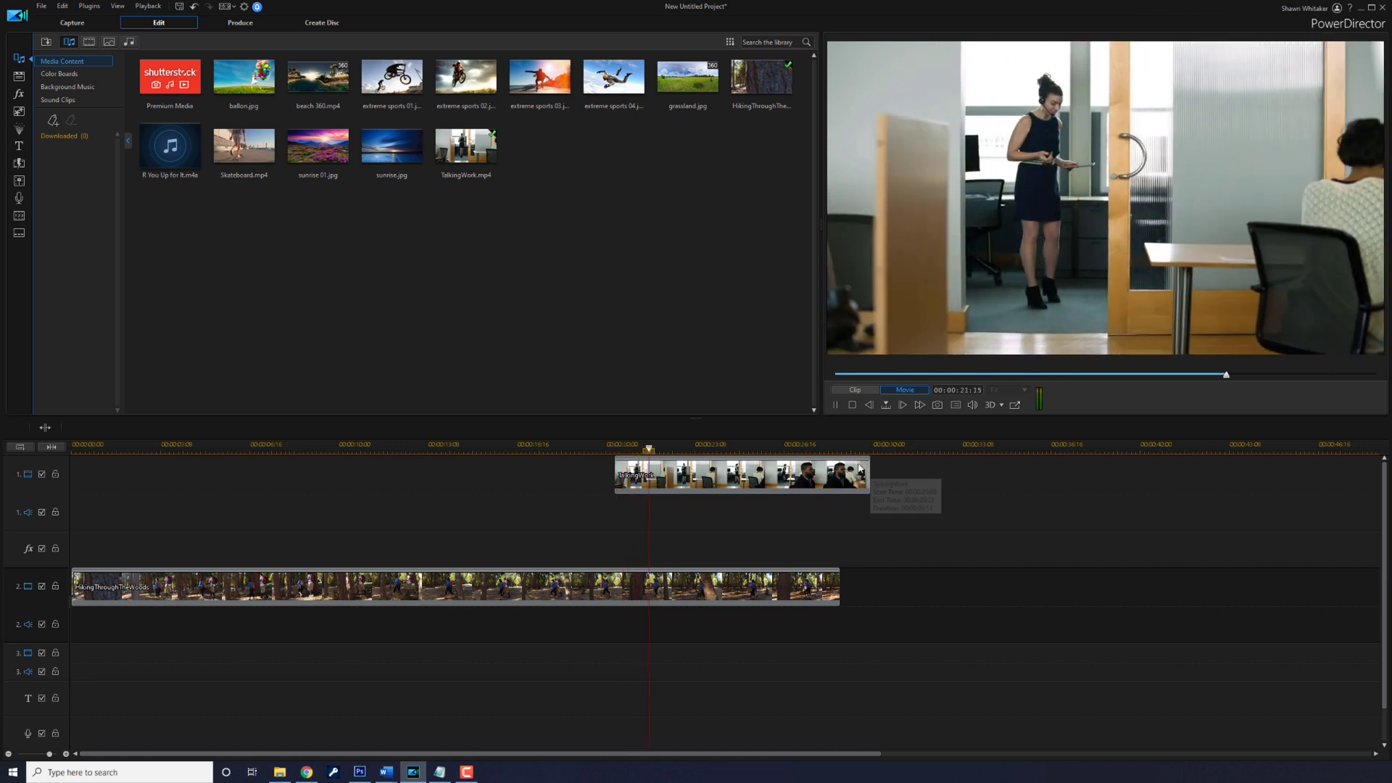
left_click(834, 403)
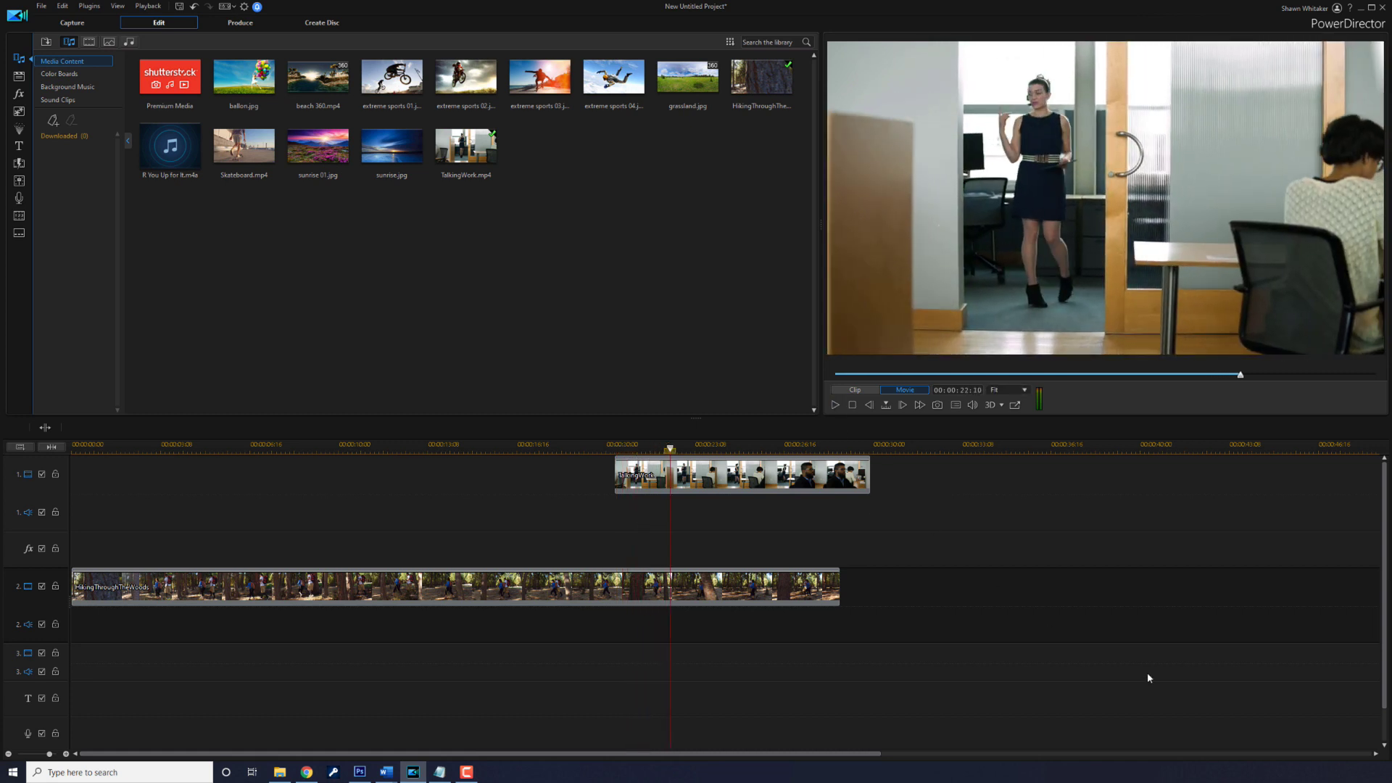